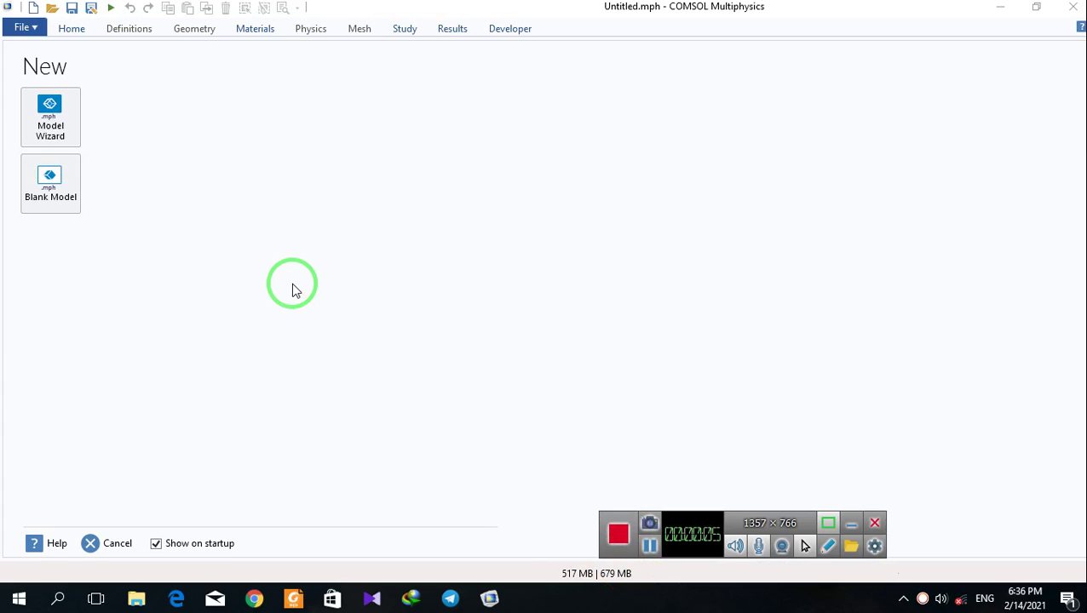
# Step: Create a new 2D model with AC/DC Electric Currents (ec) physics and a Stationary study
pyautogui.click(70, 138)
pyautogui.click(167, 143)
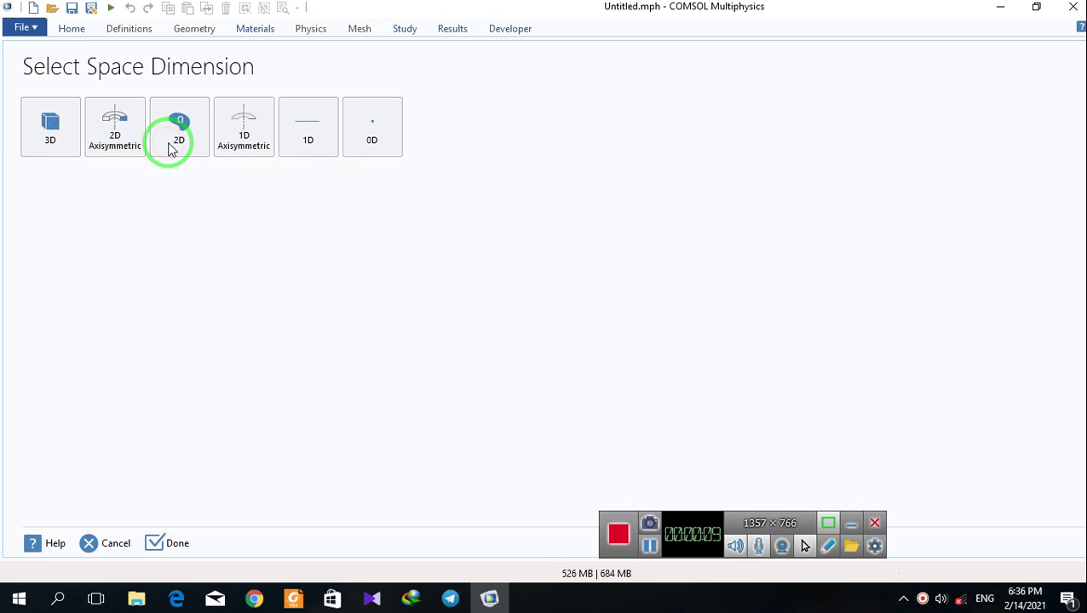
pyautogui.click(30, 126)
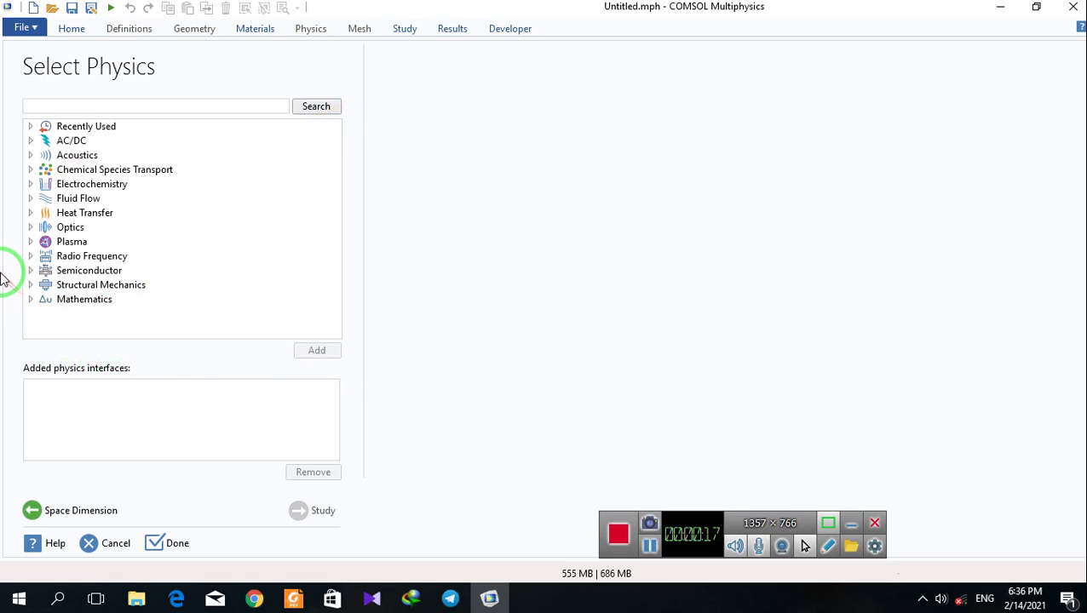
pyautogui.click(31, 139)
pyautogui.click(68, 157)
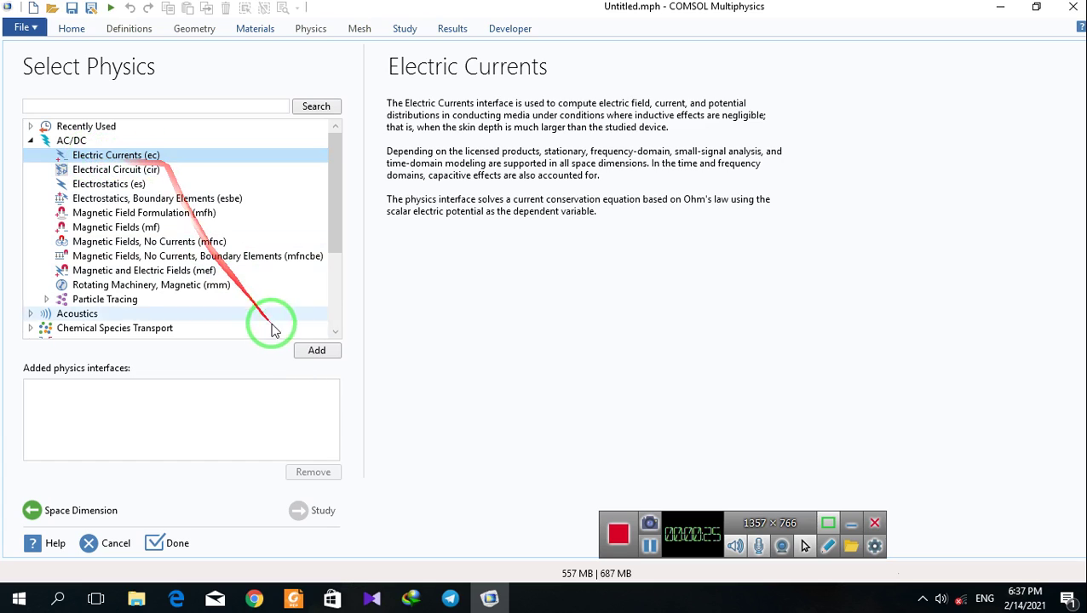
pyautogui.click(313, 351)
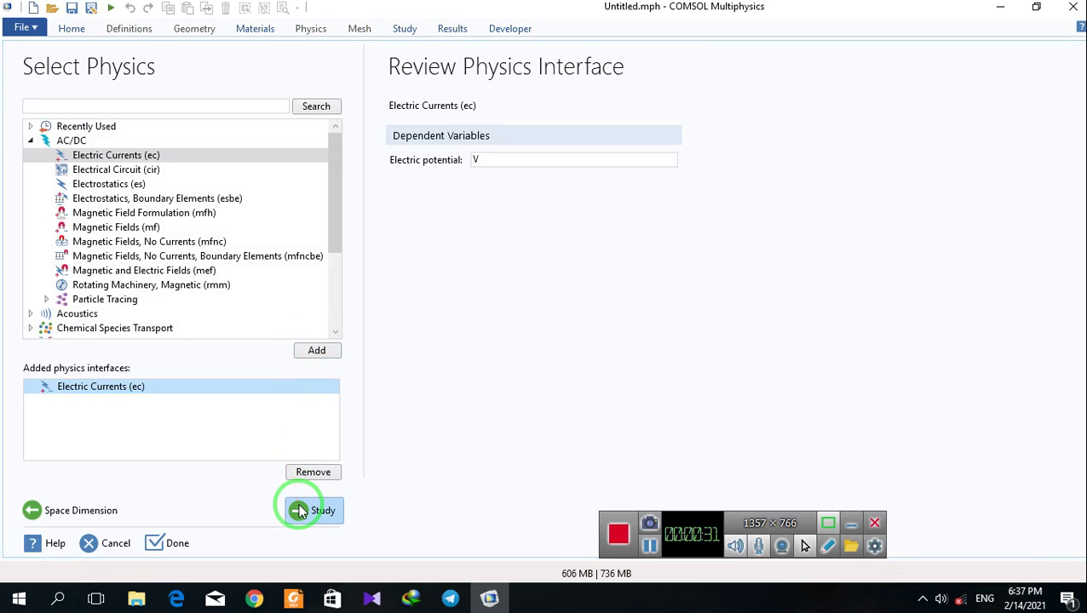
pyautogui.click(298, 510)
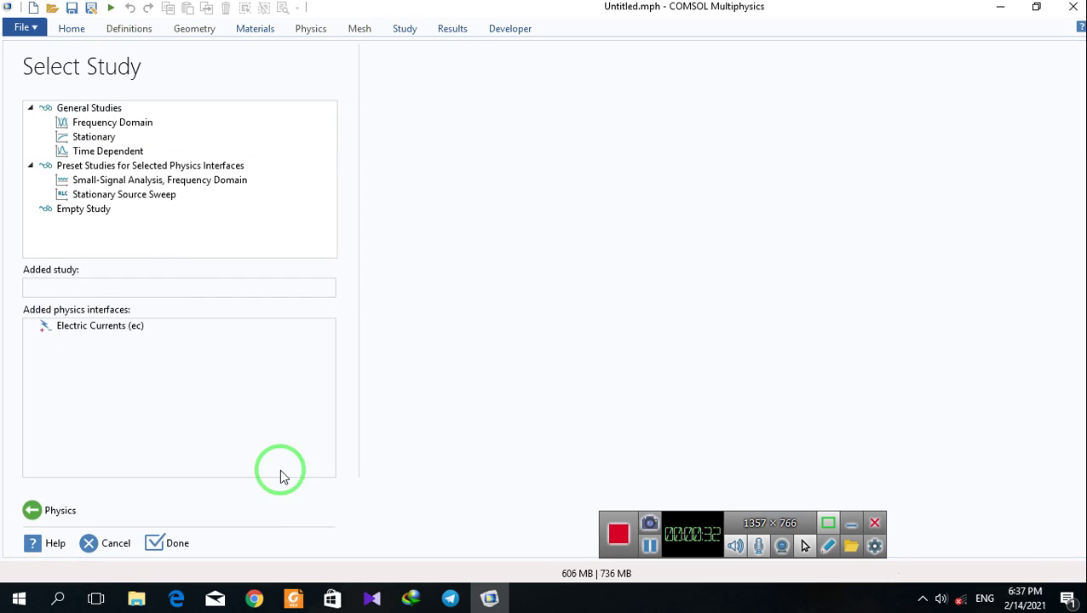
pyautogui.click(83, 139)
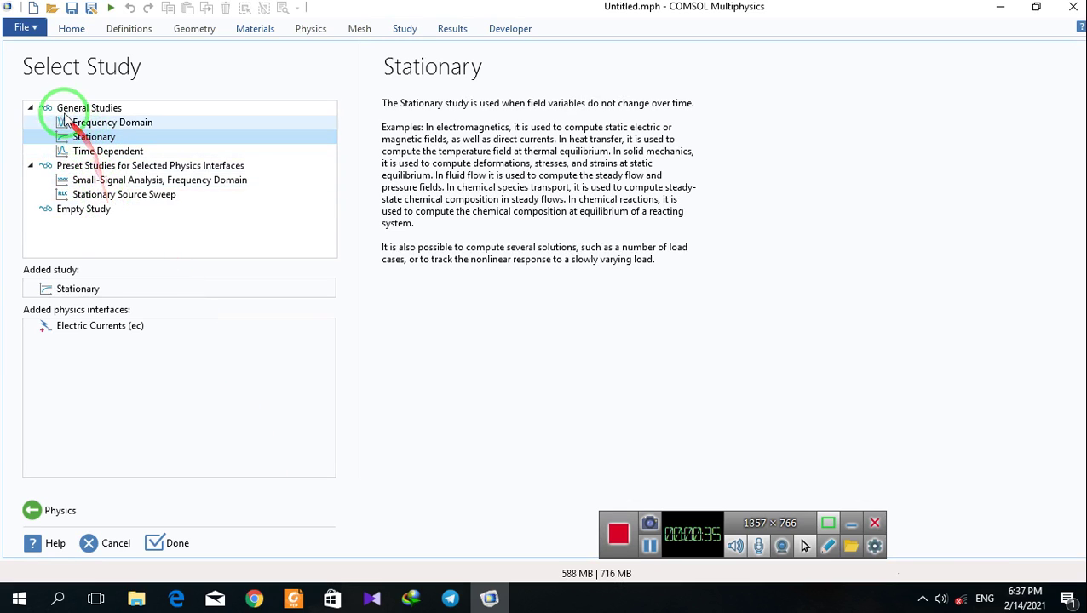
pyautogui.click(149, 543)
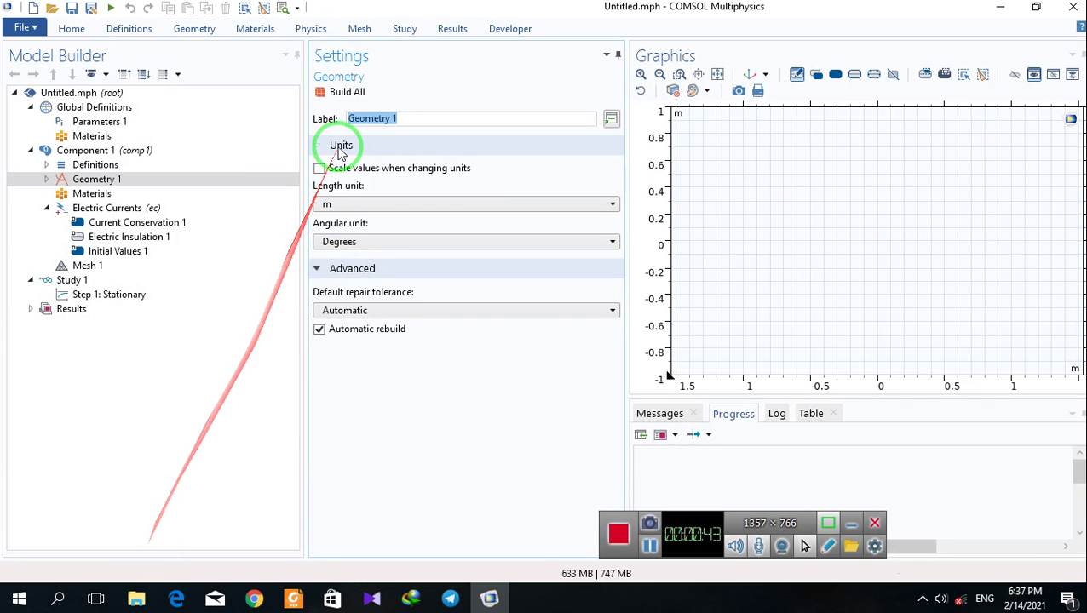
# Step: Widen the settings and graphics panes and set the geometry length unit to cm
pyautogui.moveTo(300, 53); pyautogui.dragTo(223, 48)
pyautogui.moveTo(627, 45); pyautogui.dragTo(474, 56)
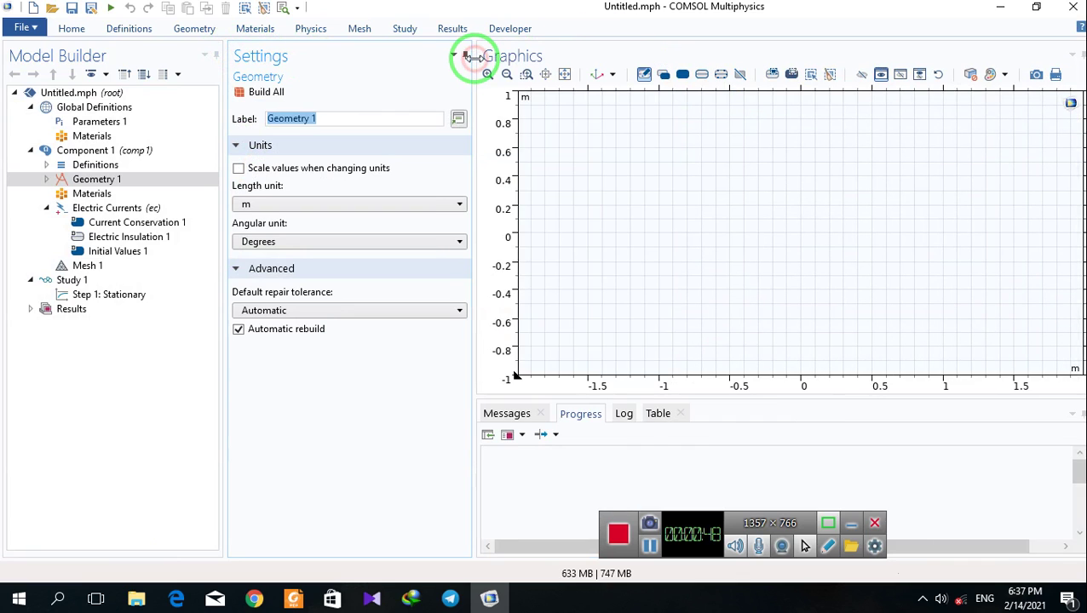
pyautogui.click(292, 204)
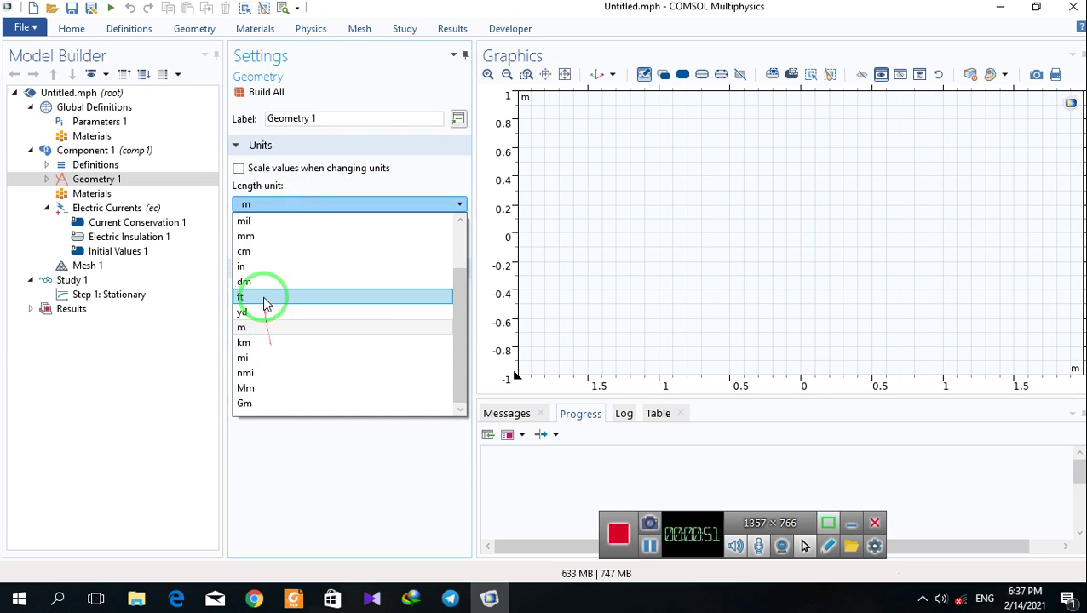
pyautogui.click(262, 255)
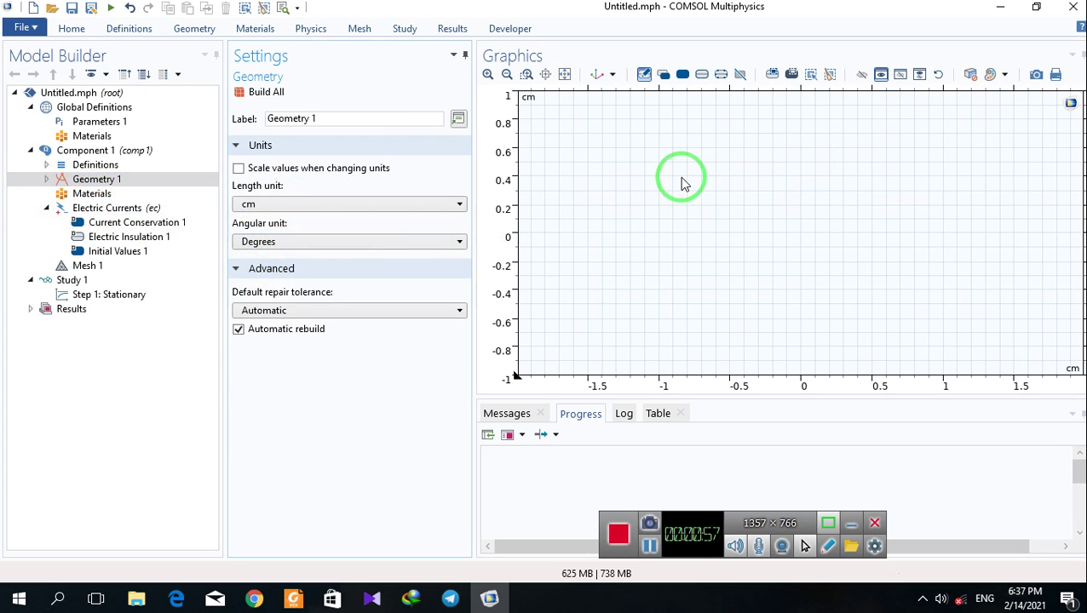
# Step: Add a 1 × 1 cm Rectangle to Geometry 1 and build it
pyautogui.click(48, 182)
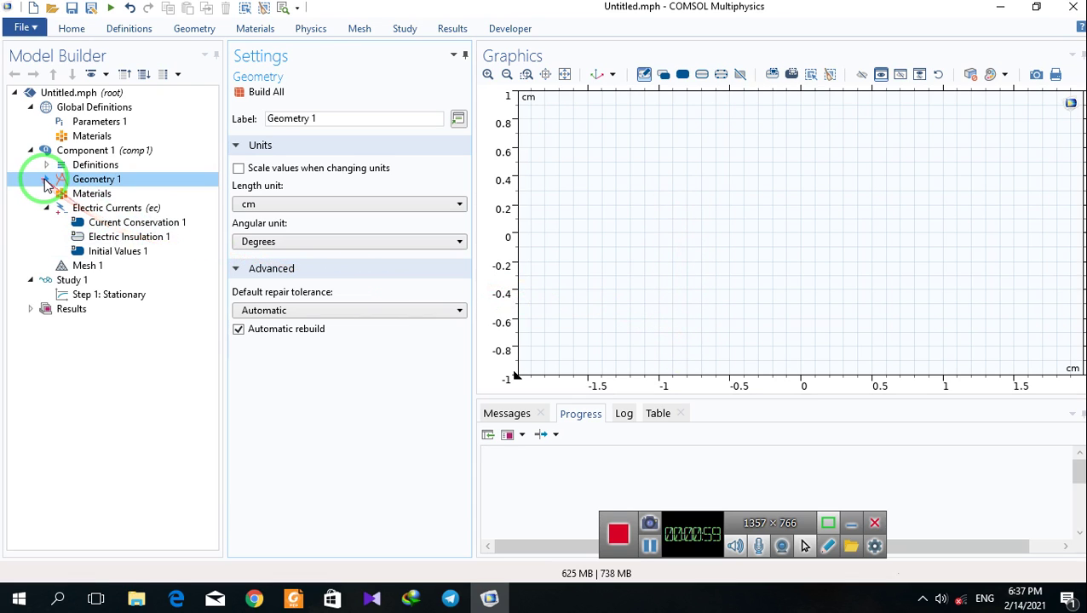
pyautogui.click(47, 181)
pyautogui.rightClick(53, 180)
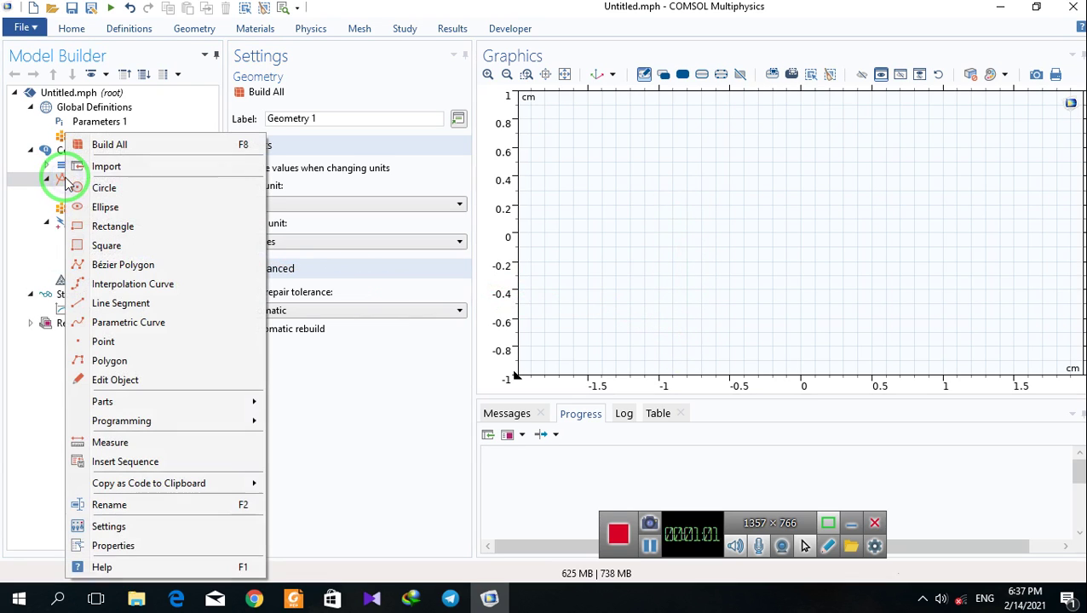
pyautogui.click(83, 225)
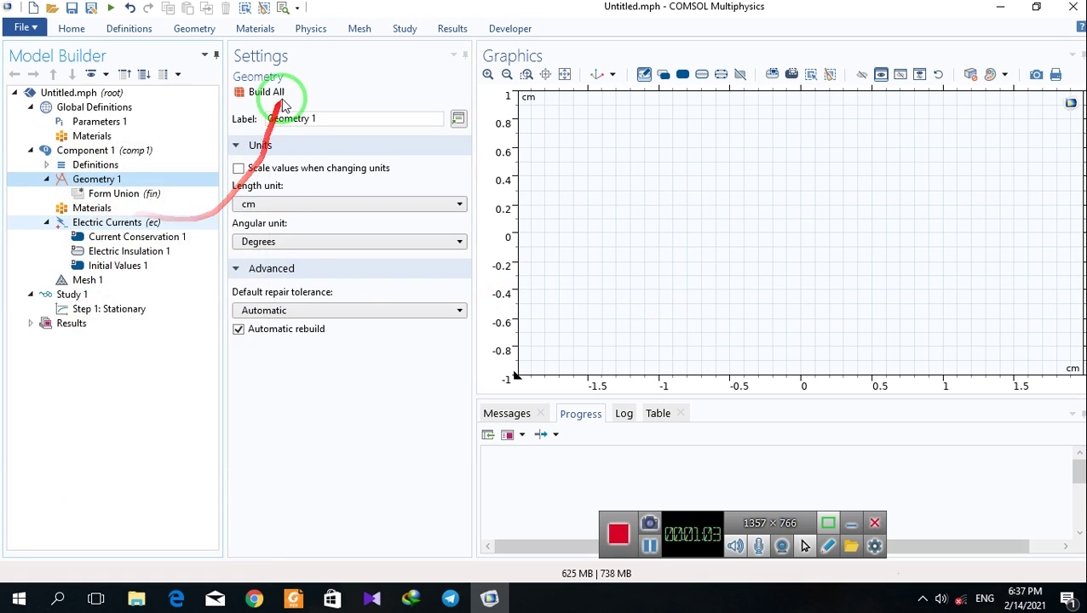
pyautogui.click(366, 92)
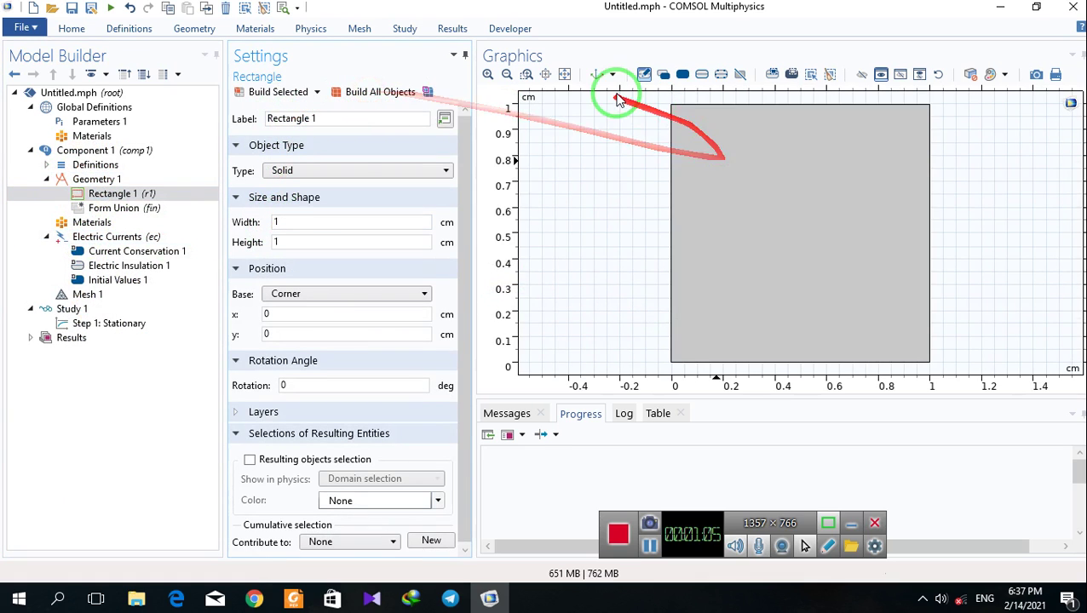
# Step: Add Copper from the AC/DC material library to the square domain
pyautogui.rightClick(87, 223)
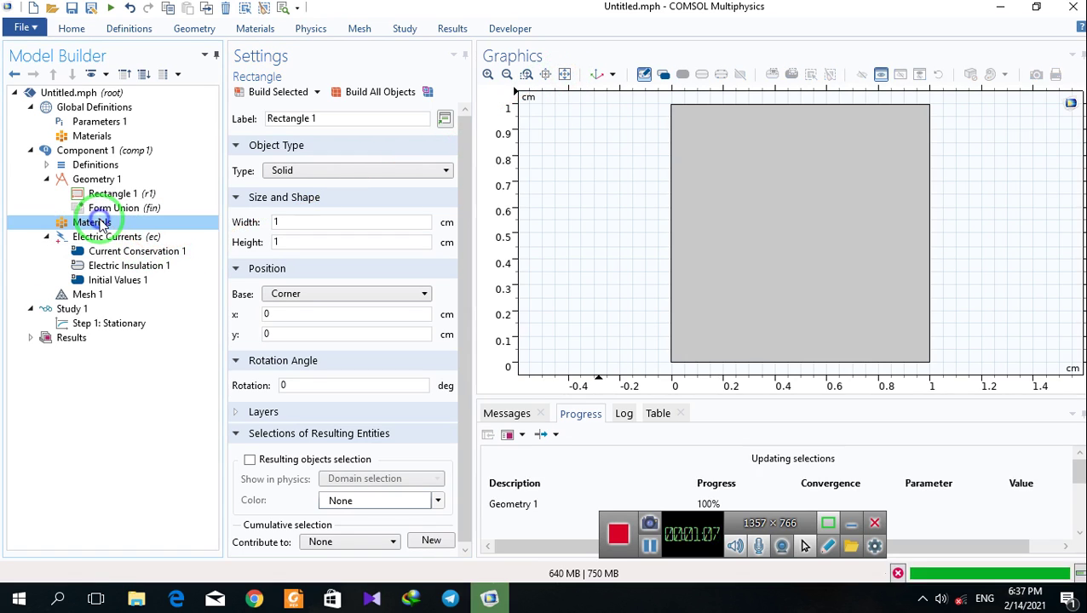
pyautogui.click(111, 230)
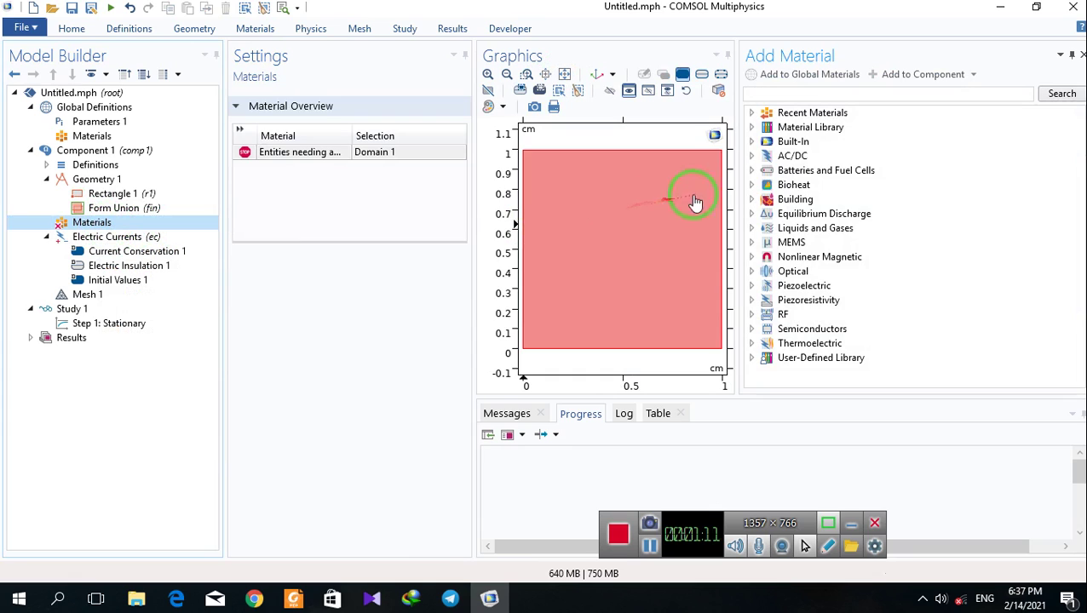
pyautogui.click(751, 158)
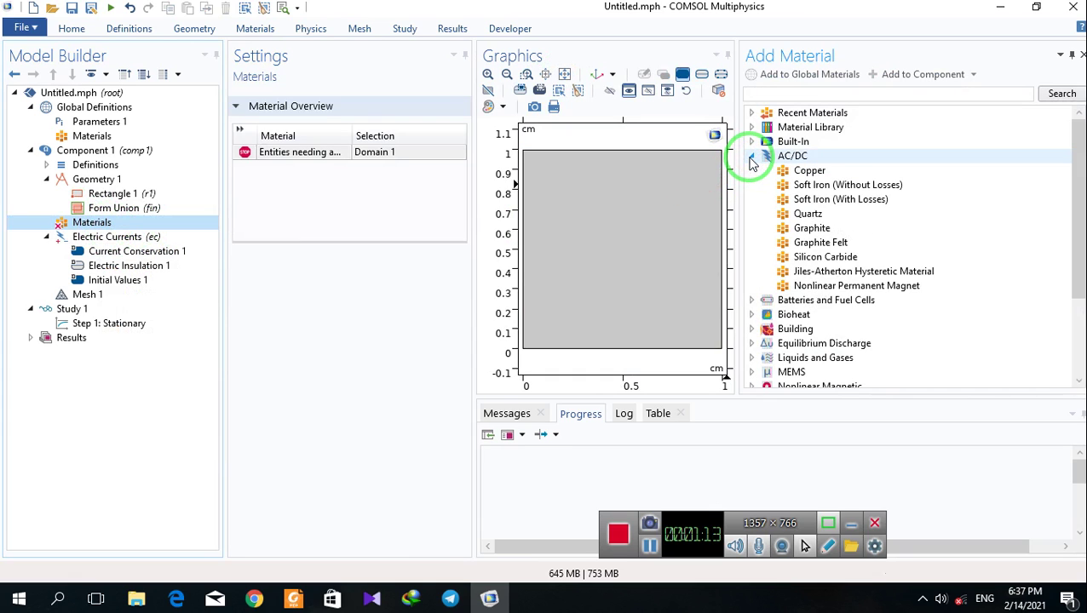
pyautogui.click(771, 173)
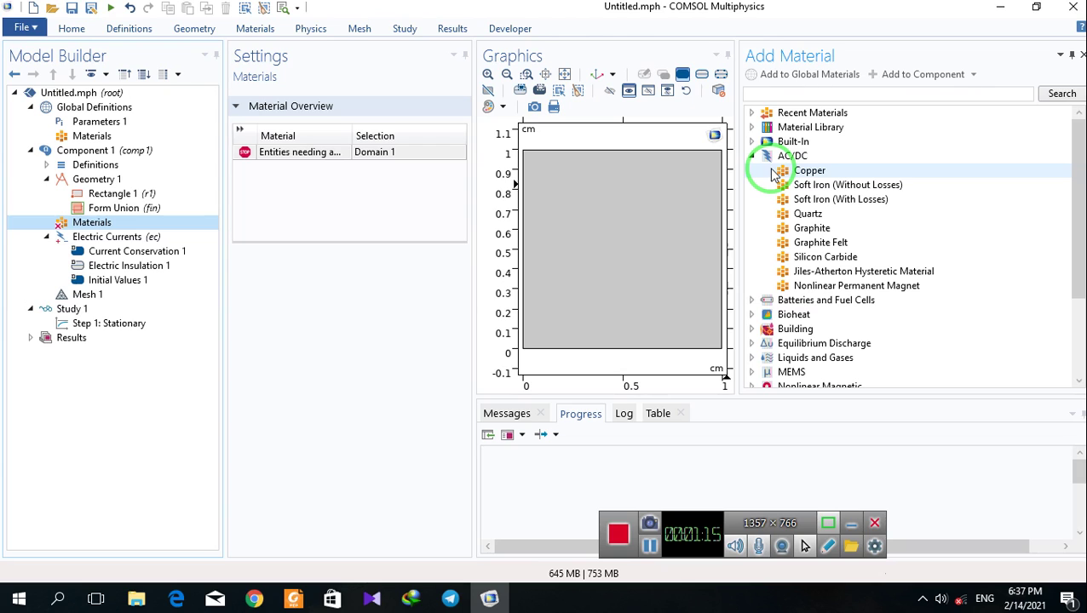
pyautogui.click(792, 175)
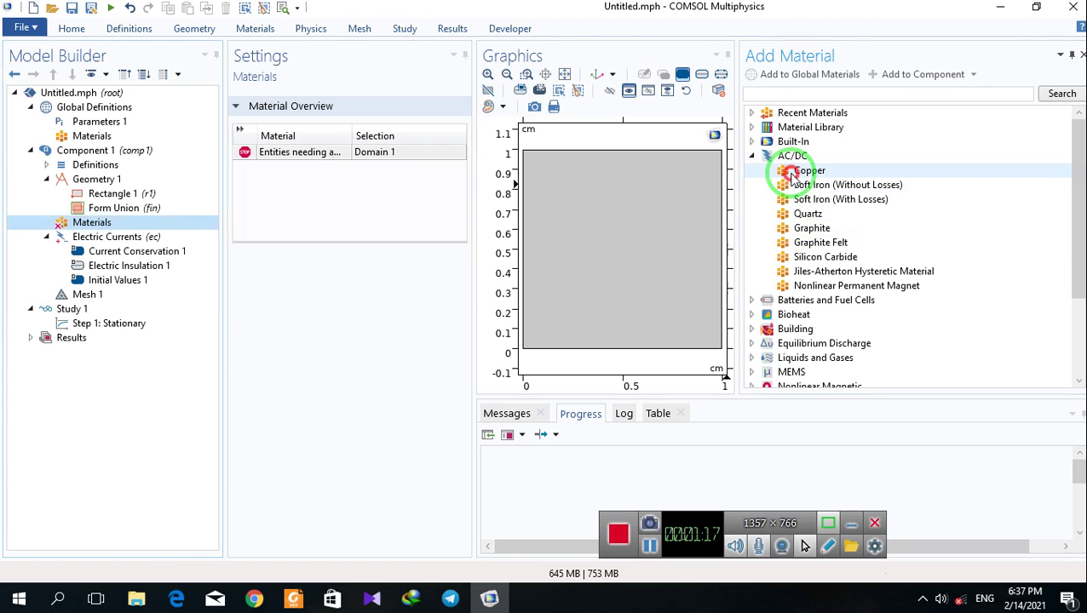
pyautogui.doubleClick(792, 174)
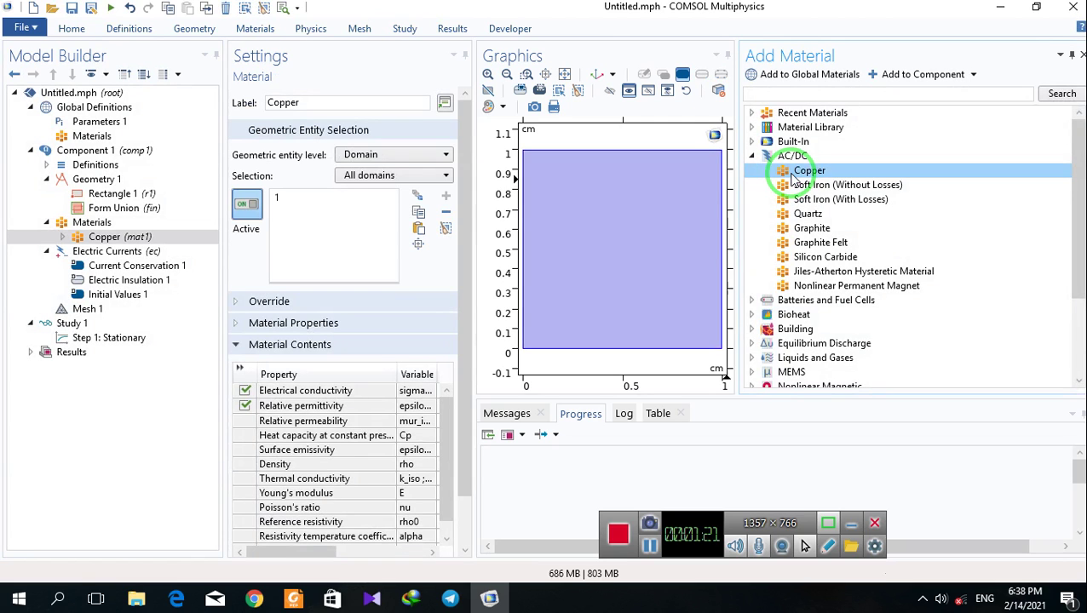
# Step: Close the material library and show the Electric Currents equations ∇·J = Qj,v, J = σE + Je, E = −∇V
pyautogui.click(119, 252)
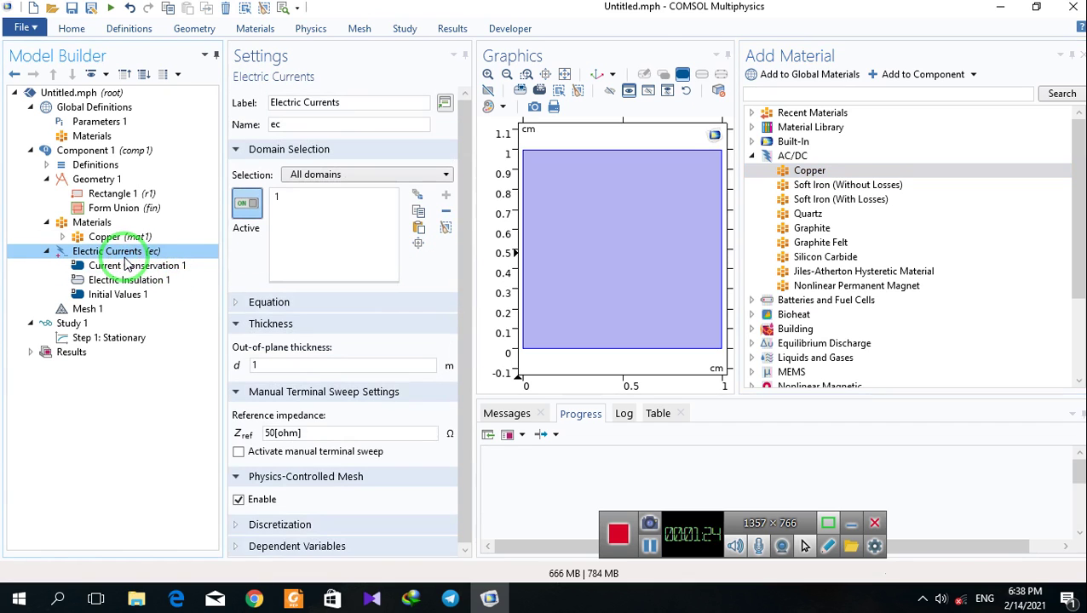
pyautogui.click(1080, 55)
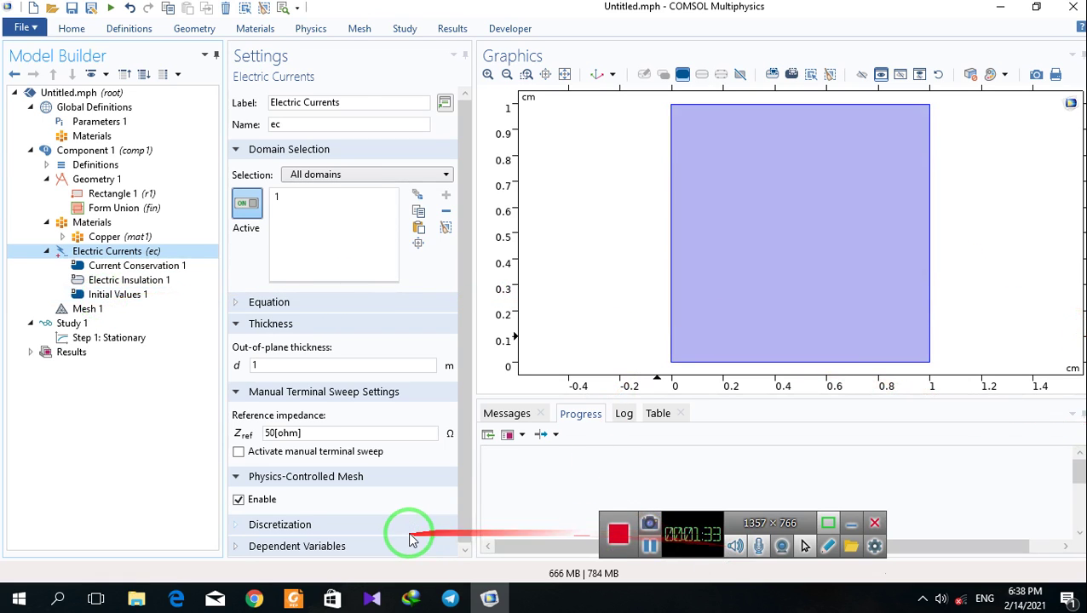
pyautogui.click(266, 303)
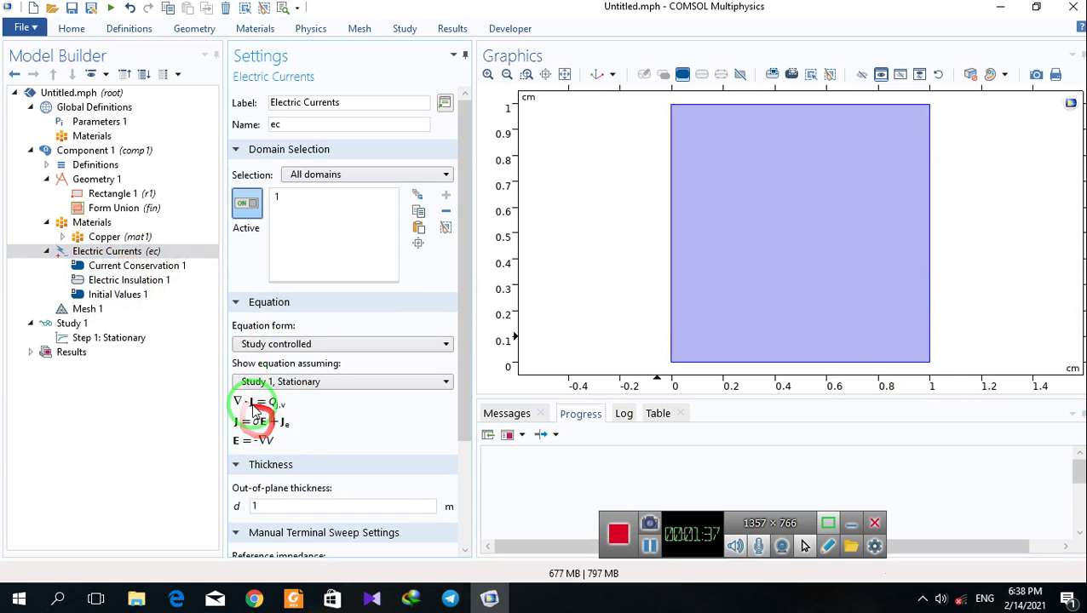
pyautogui.click(267, 442)
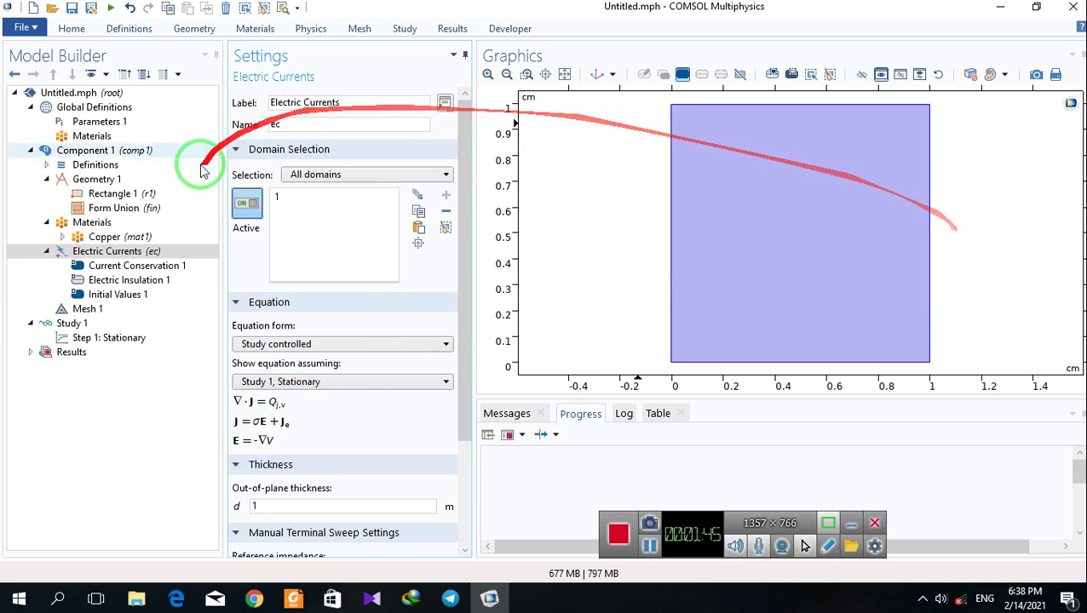
pyautogui.click(82, 252)
# Step: Add a Ground boundary condition on the square's right edge (boundary 4)
pyautogui.rightClick(82, 252)
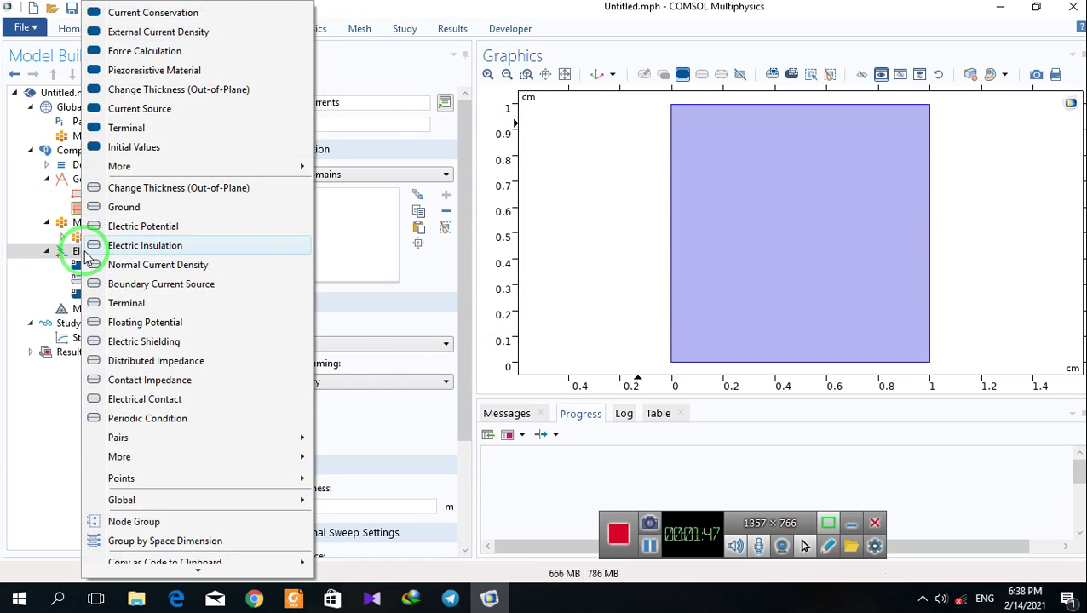
pyautogui.click(124, 207)
pyautogui.click(930, 198)
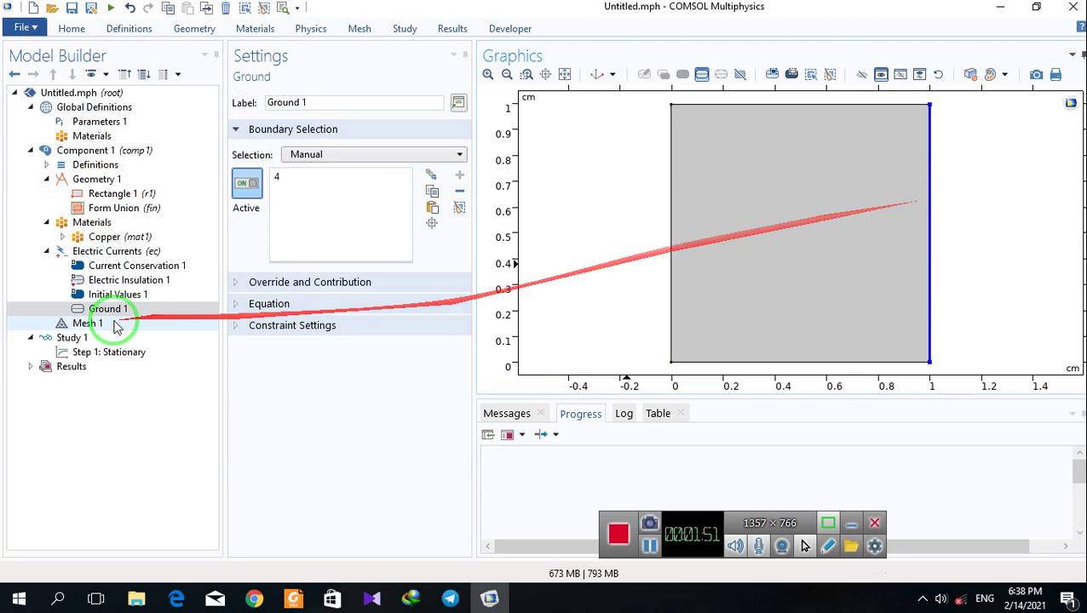
pyautogui.click(241, 304)
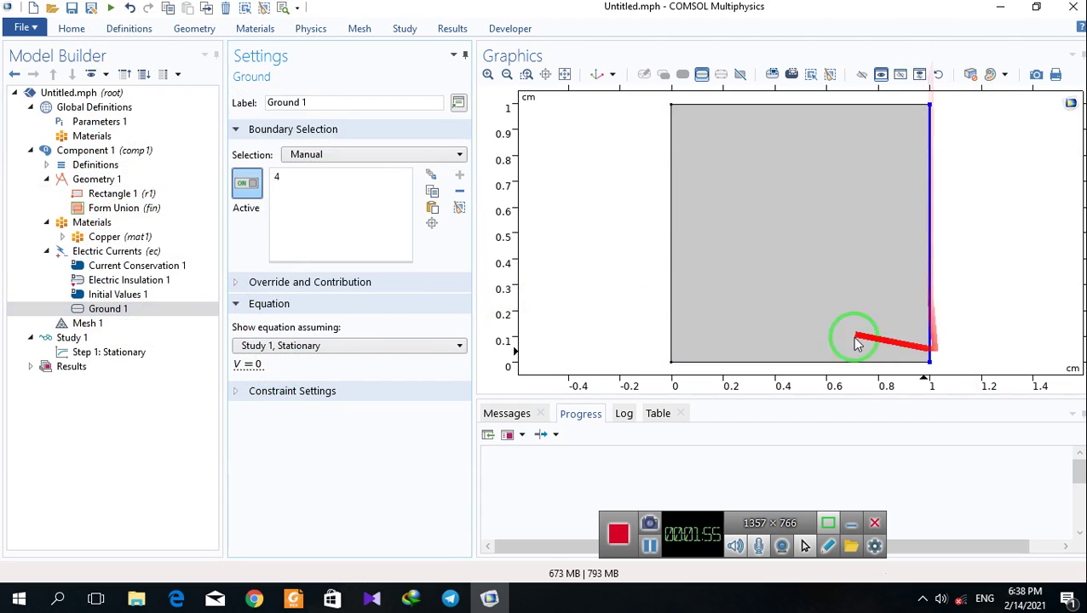
# Step: Add an Electric Potential on the left edge (boundary 1) with V0 = 10[V]
pyautogui.click(82, 253)
pyautogui.rightClick(83, 258)
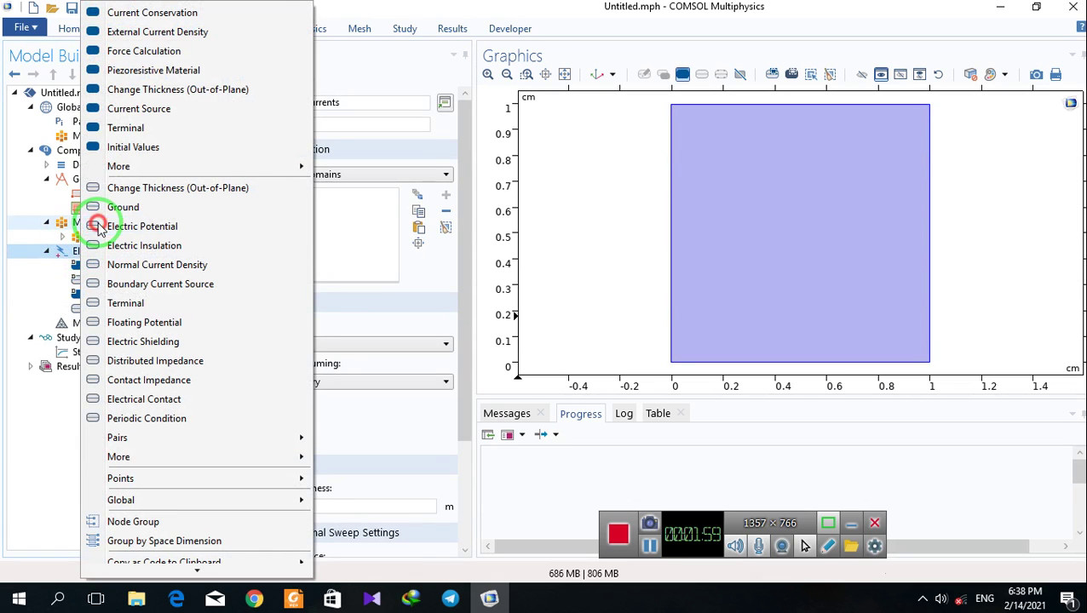
pyautogui.click(128, 226)
pyautogui.click(664, 217)
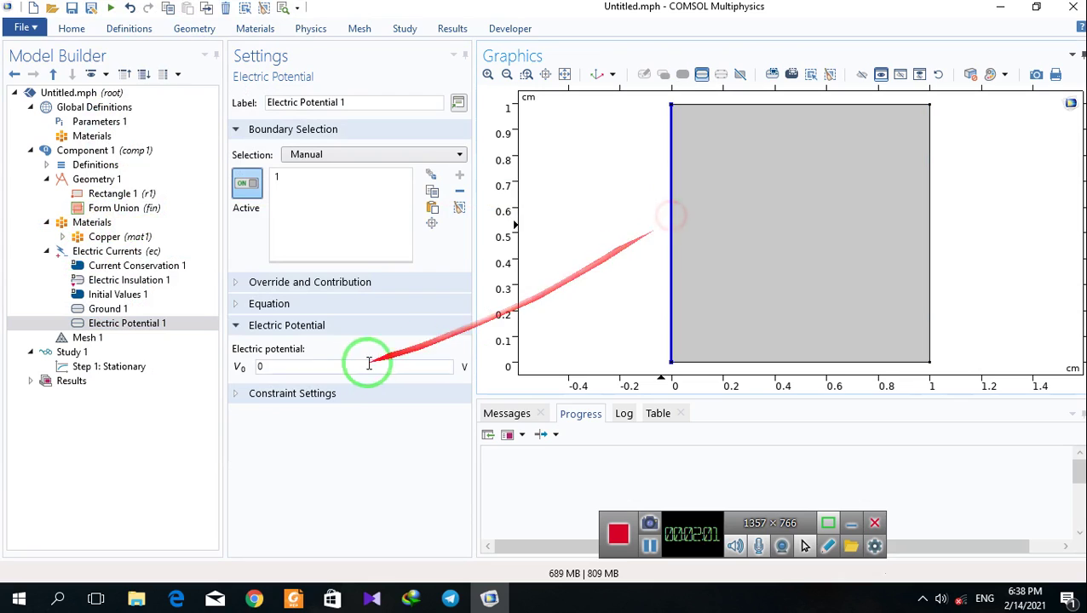
pyautogui.moveTo(307, 367); pyautogui.dragTo(184, 372)
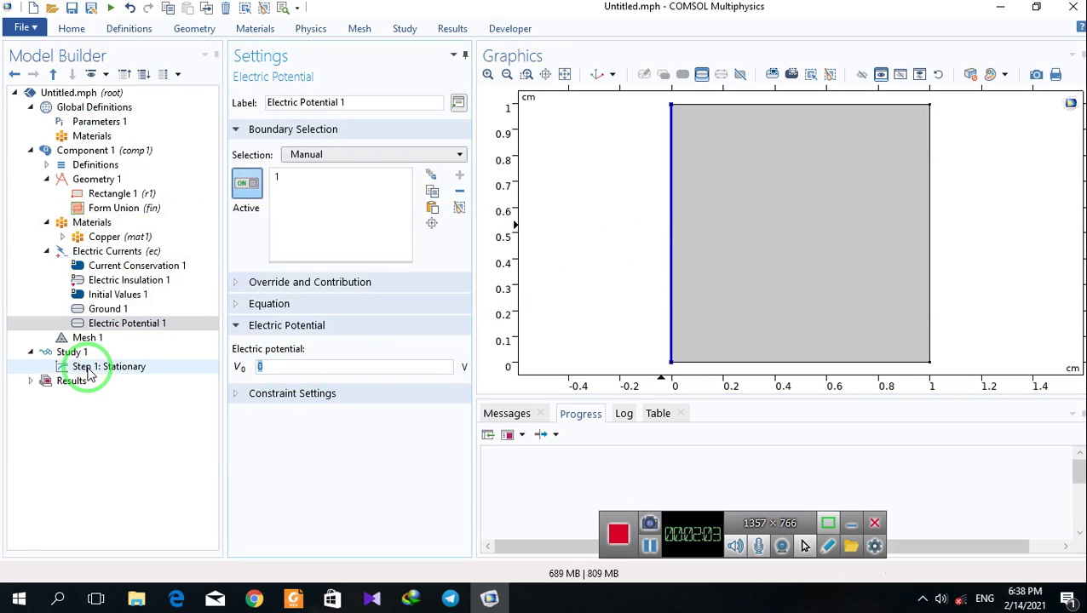
pyautogui.write('10')
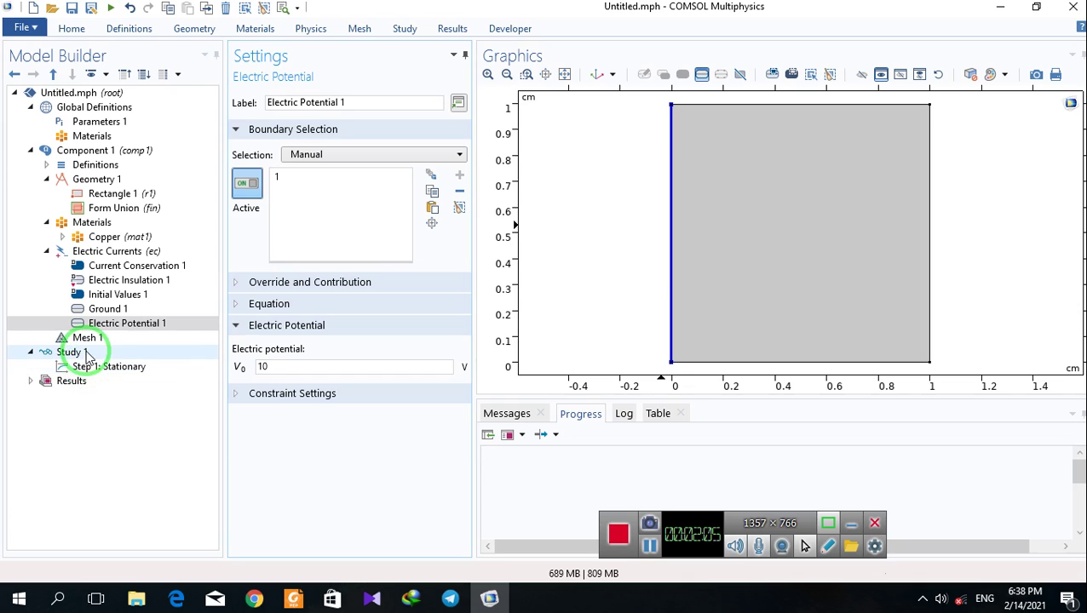
pyautogui.write('[V]')
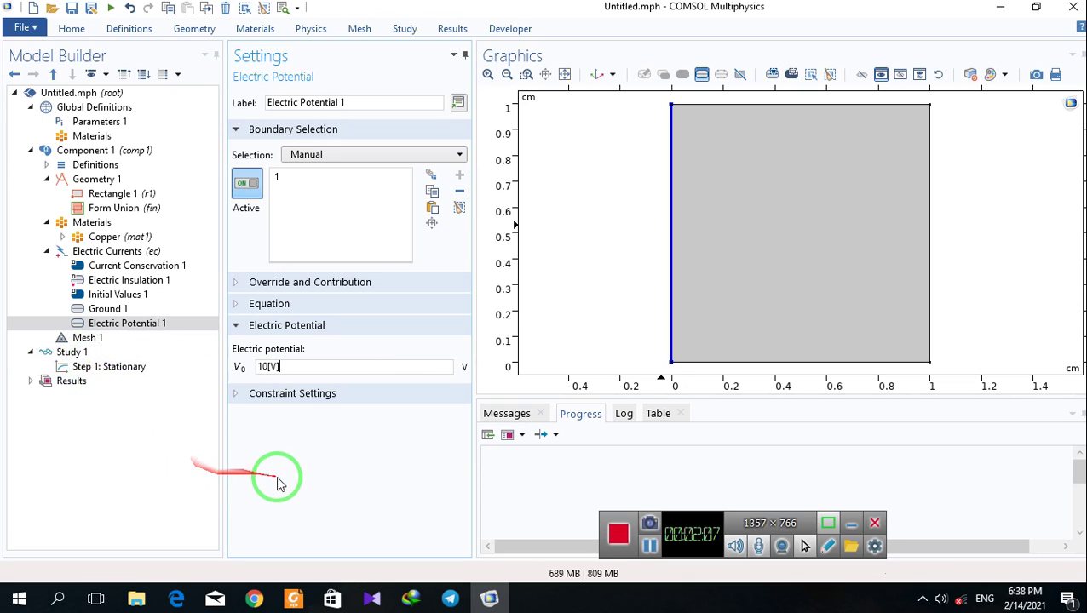
# Step: Build Mesh 1 and compute Study 1, producing a potential plot from 10 V to 0 V
pyautogui.click(106, 308)
pyautogui.click(106, 322)
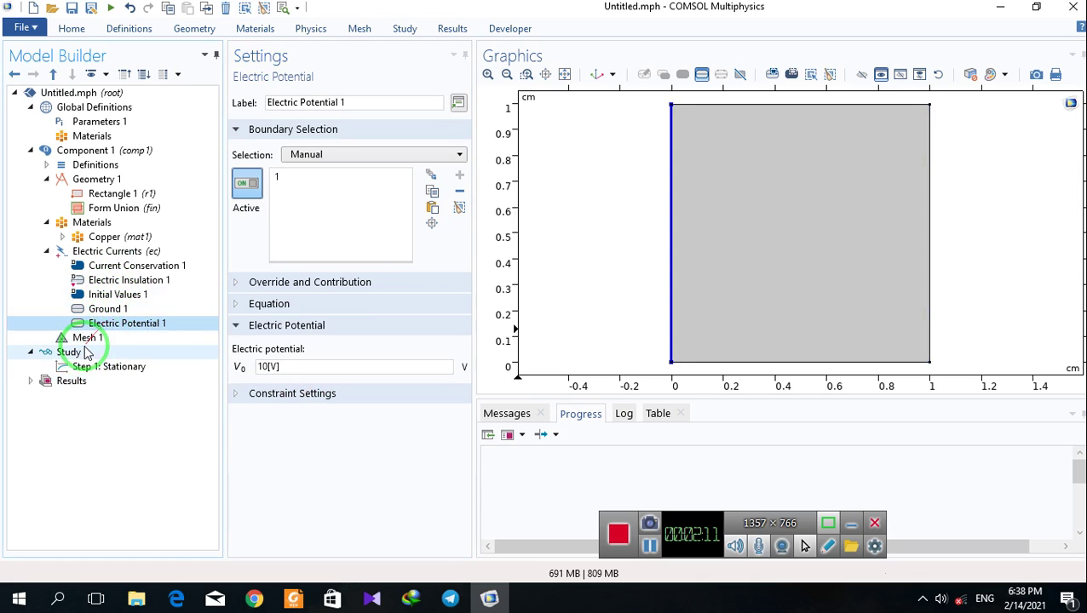
pyautogui.click(86, 339)
pyautogui.click(260, 94)
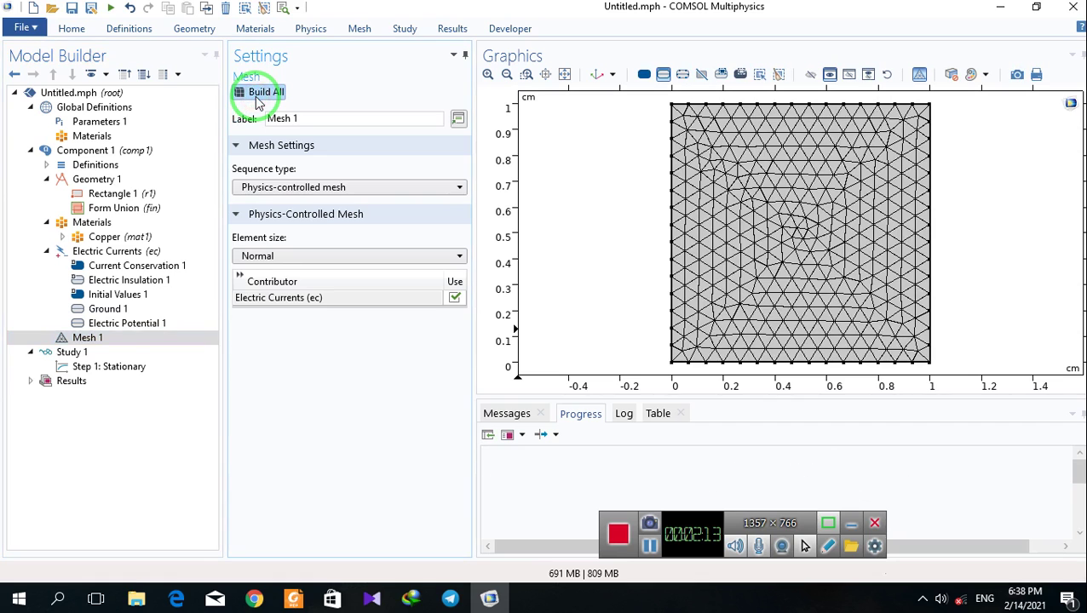
pyautogui.click(71, 351)
pyautogui.click(265, 93)
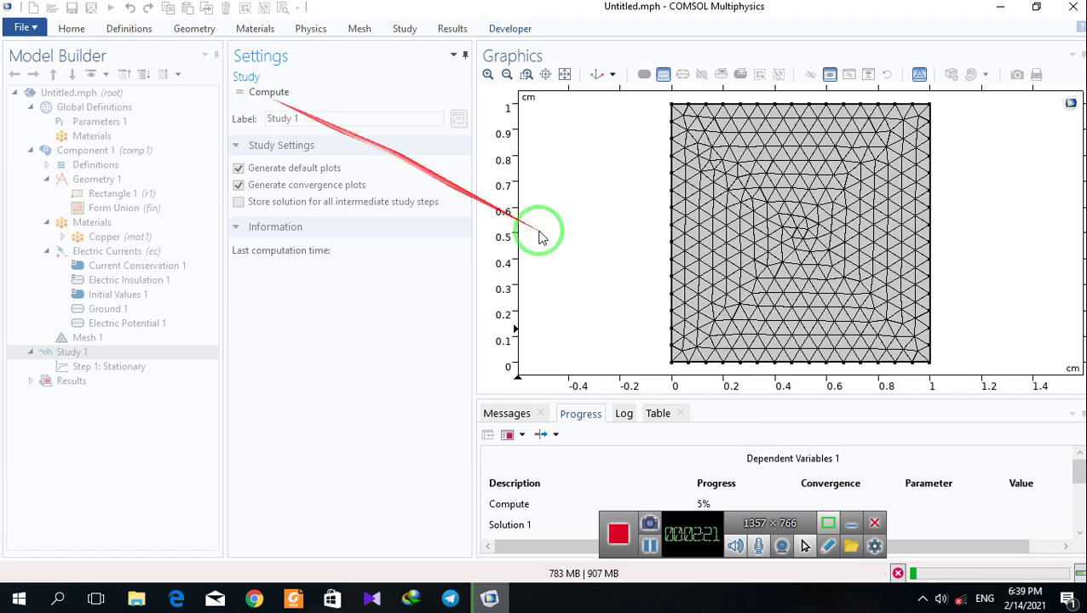
pyautogui.click(851, 523)
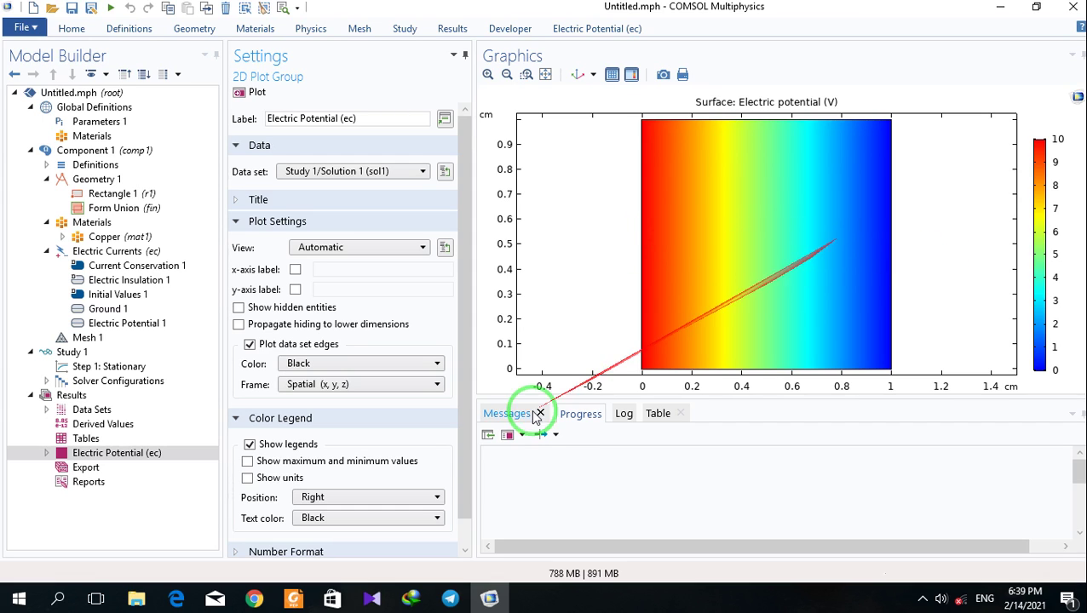
# Step: Add a new 2D Plot Group containing a Surface plot
pyautogui.click(45, 458)
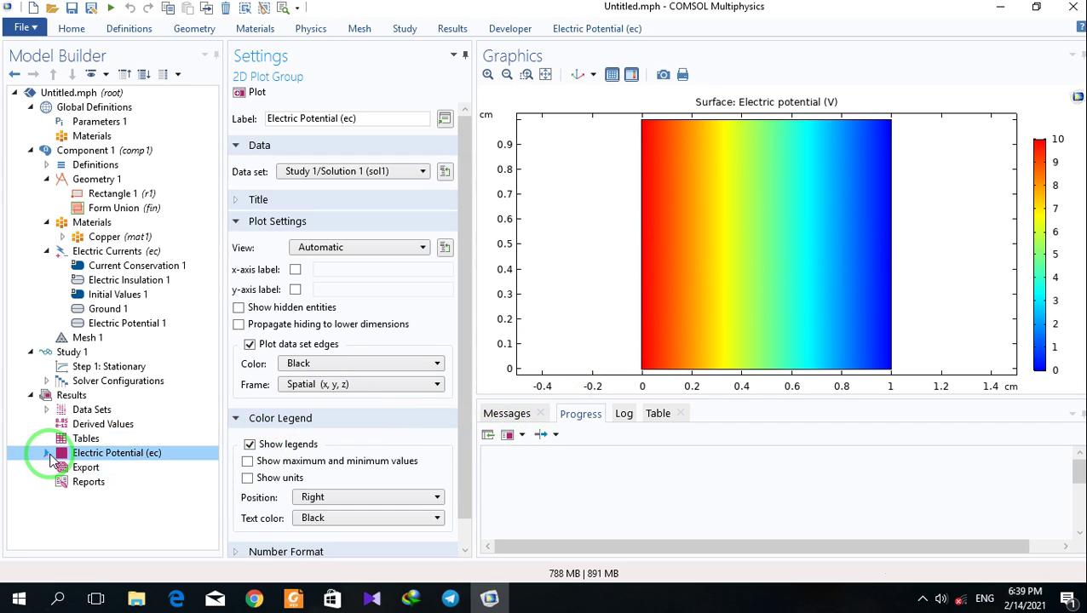
pyautogui.rightClick(48, 396)
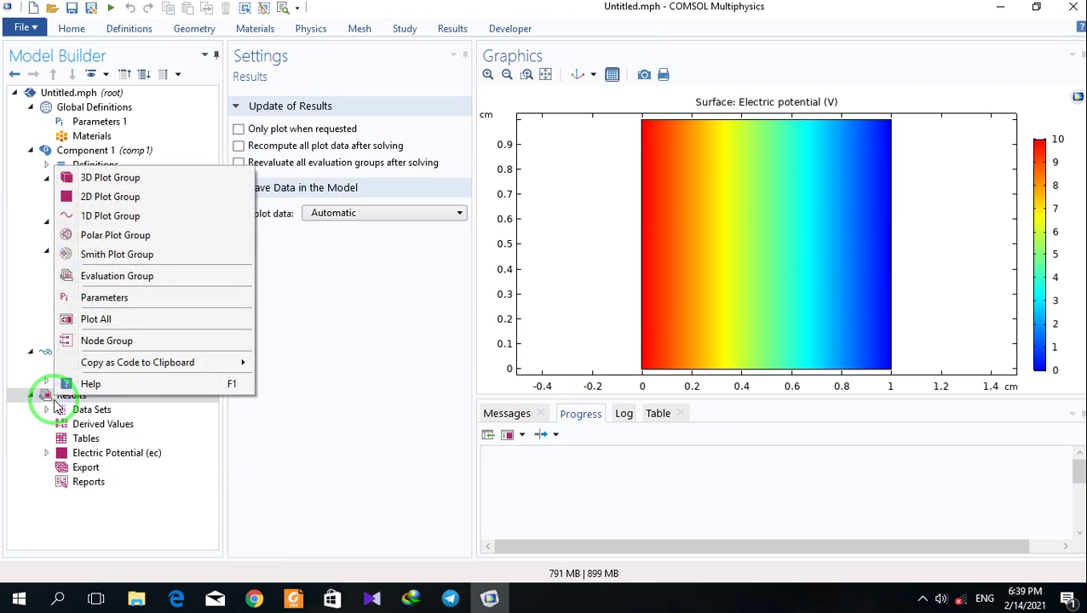
pyautogui.click(85, 198)
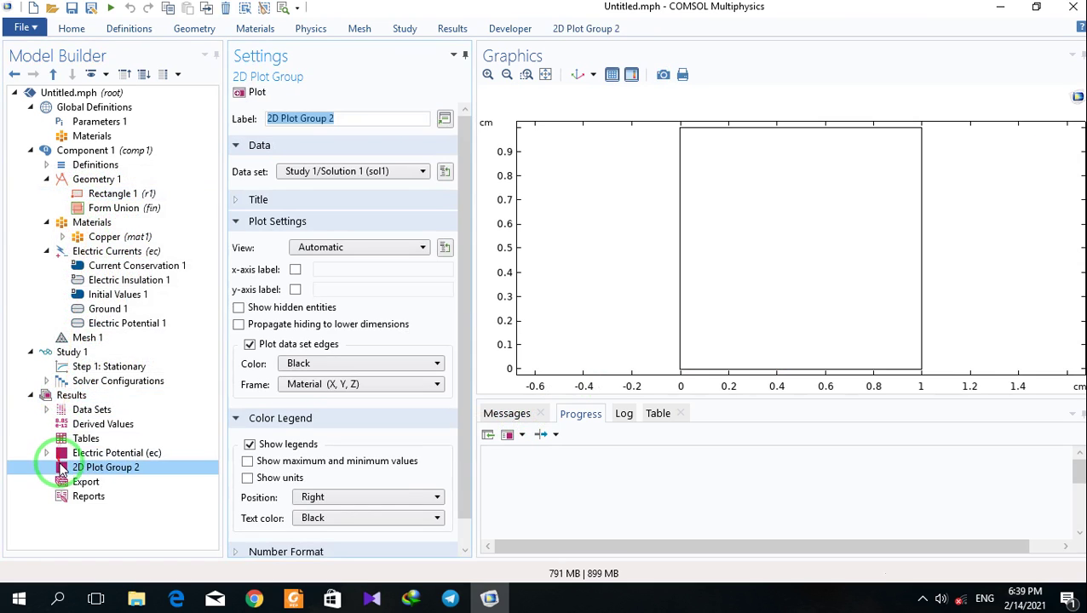
pyautogui.rightClick(49, 467)
pyautogui.click(106, 53)
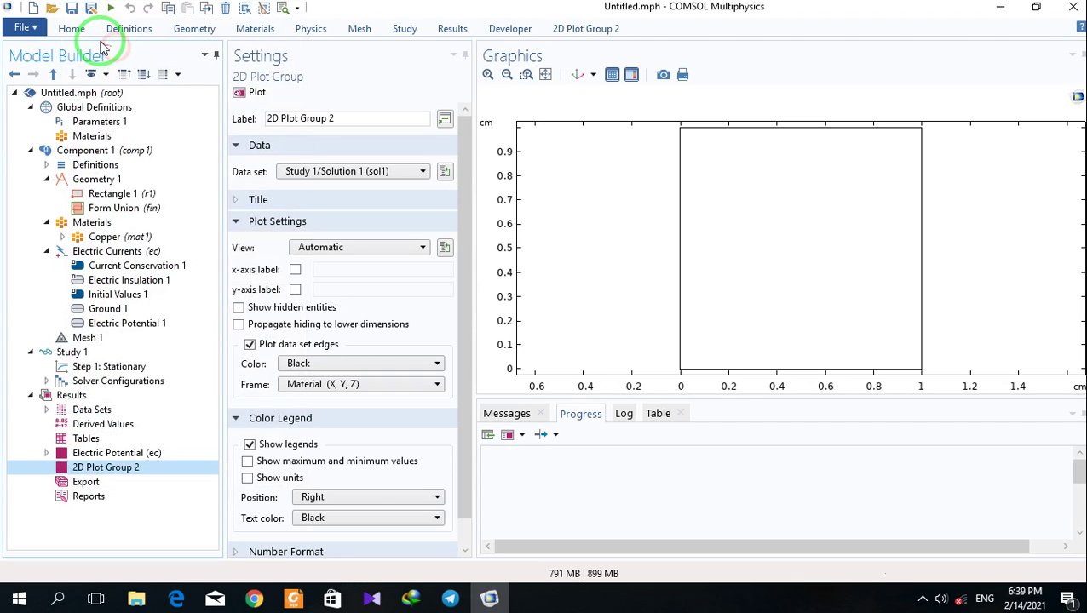
# Step: Set the surface expression to current density norm ec.normJ, plot it, and select the group label
pyautogui.click(432, 202)
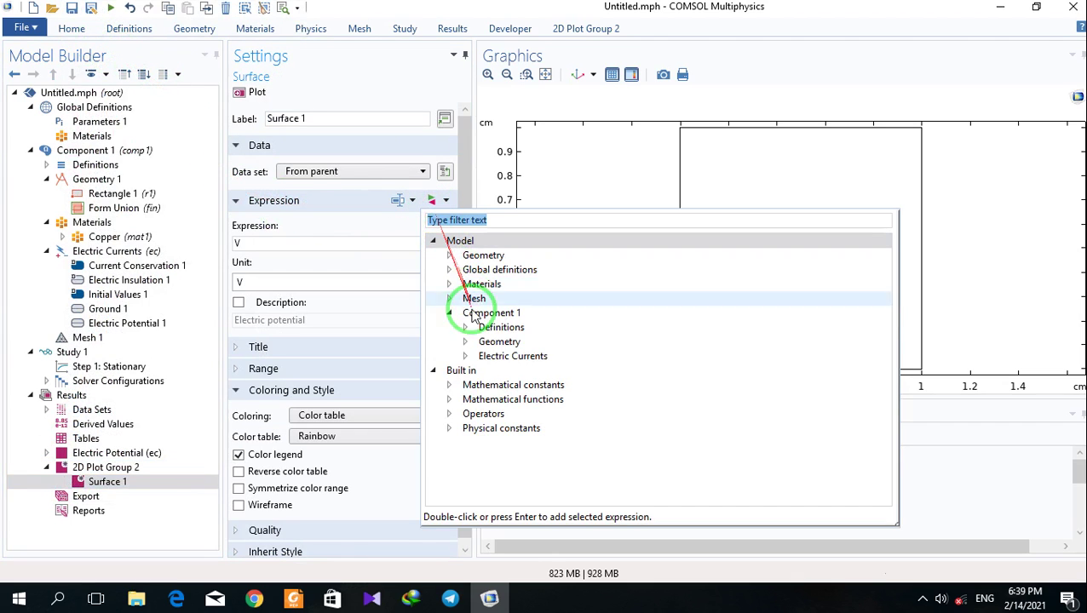
pyautogui.click(465, 356)
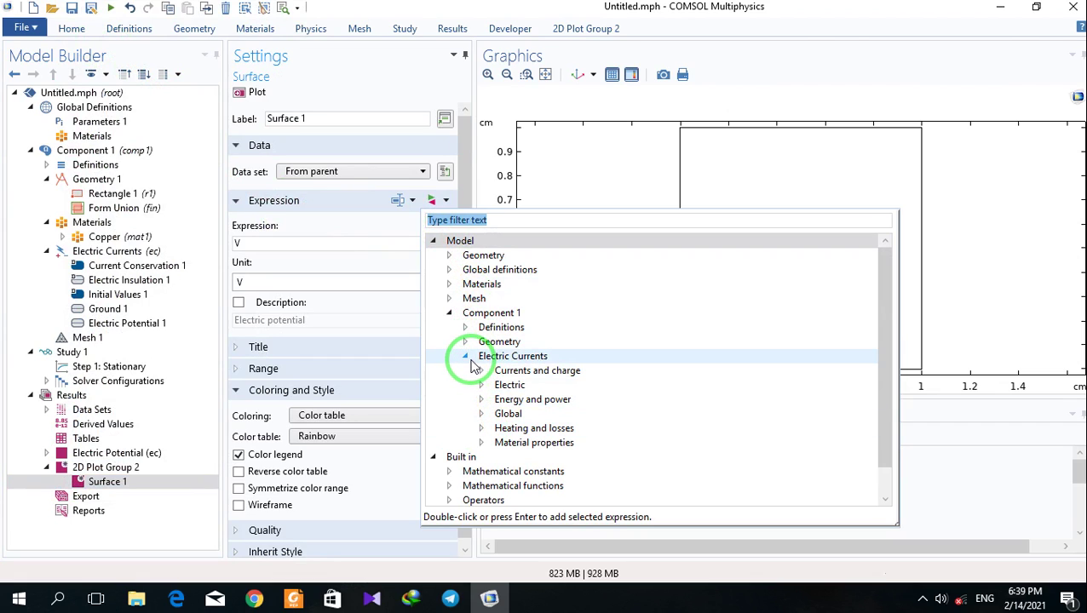
pyautogui.click(481, 371)
pyautogui.click(577, 445)
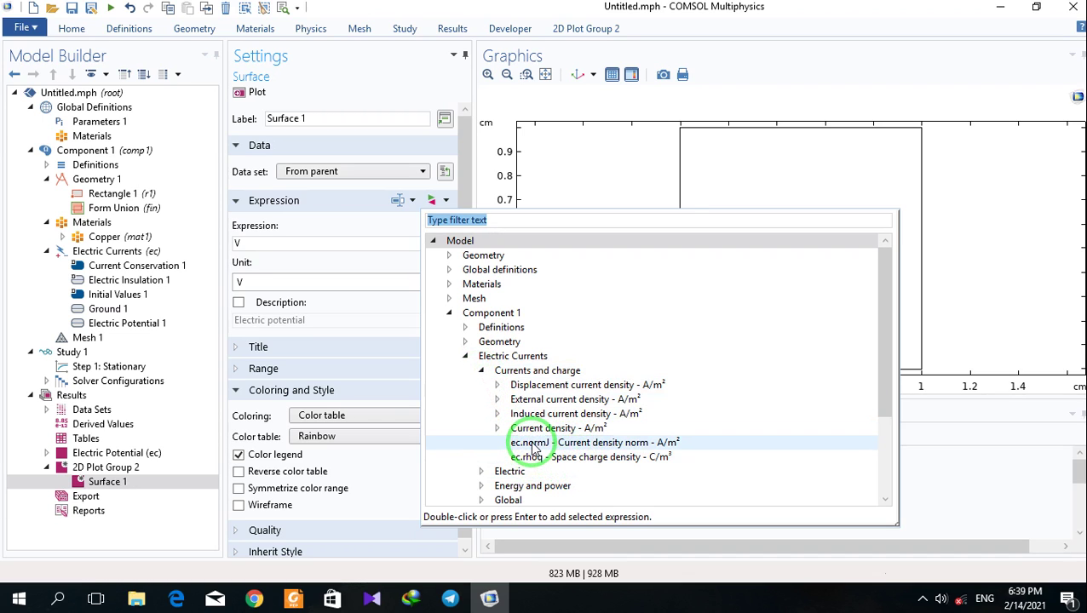
pyautogui.doubleClick(534, 448)
pyautogui.click(254, 94)
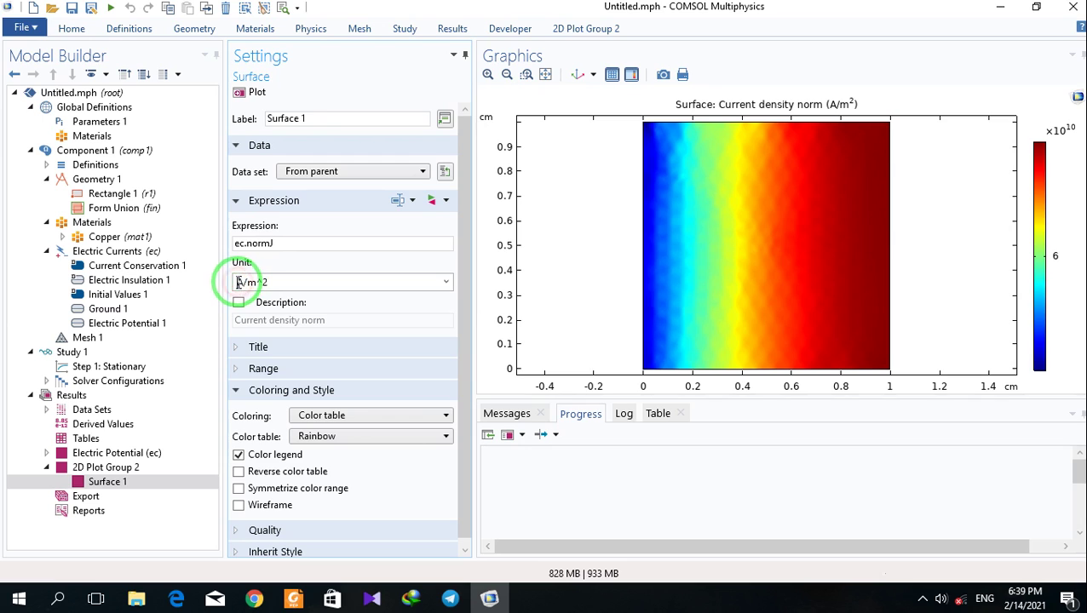
pyautogui.click(86, 469)
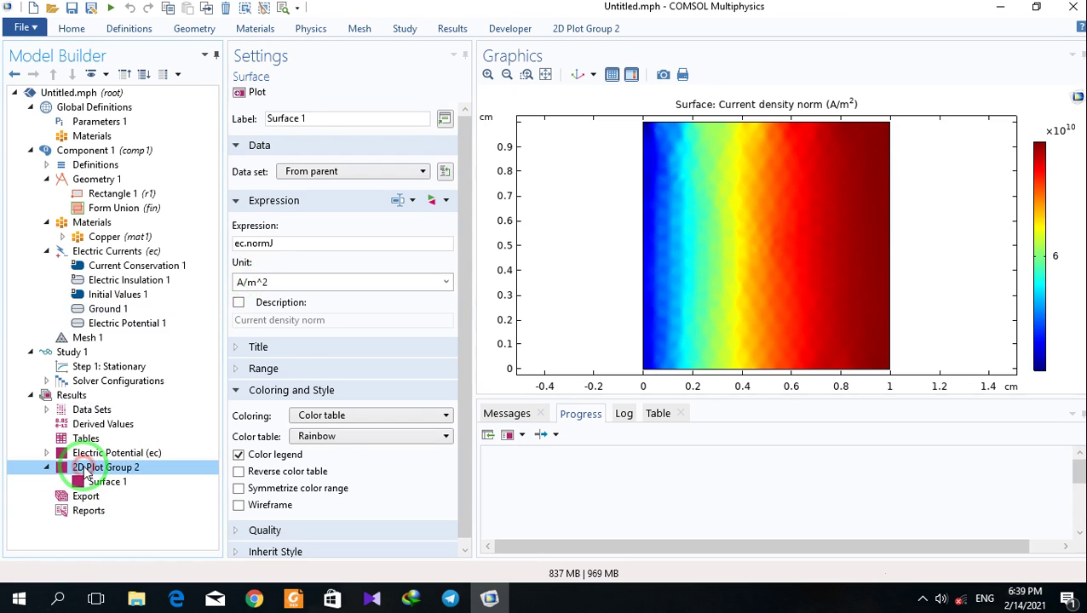
pyautogui.moveTo(353, 116); pyautogui.dragTo(94, 124)
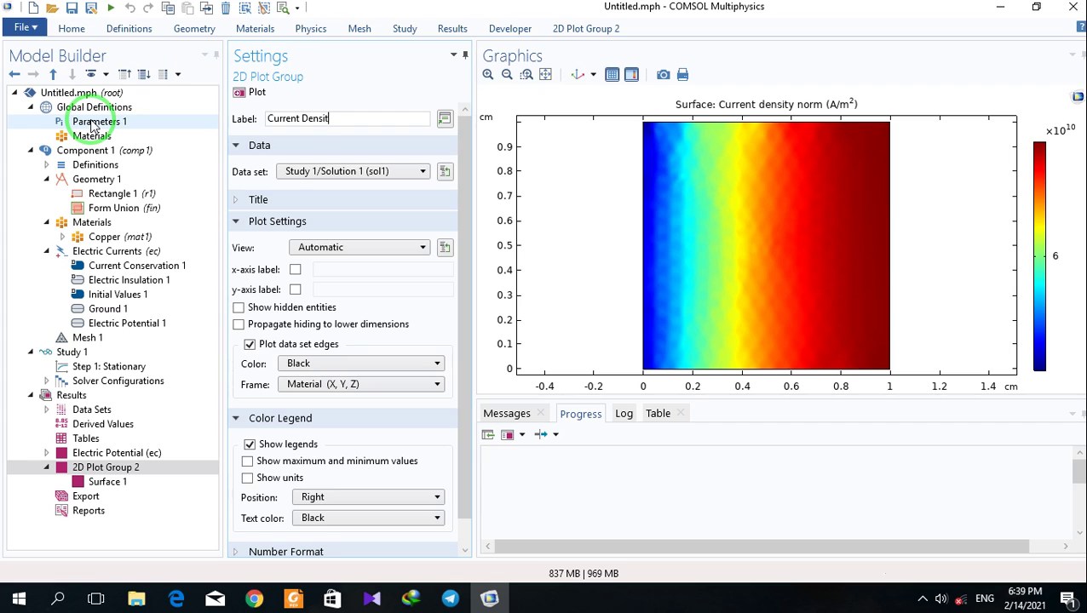
# Step: Label the second plot group 'Current Density'
pyautogui.click(76, 473)
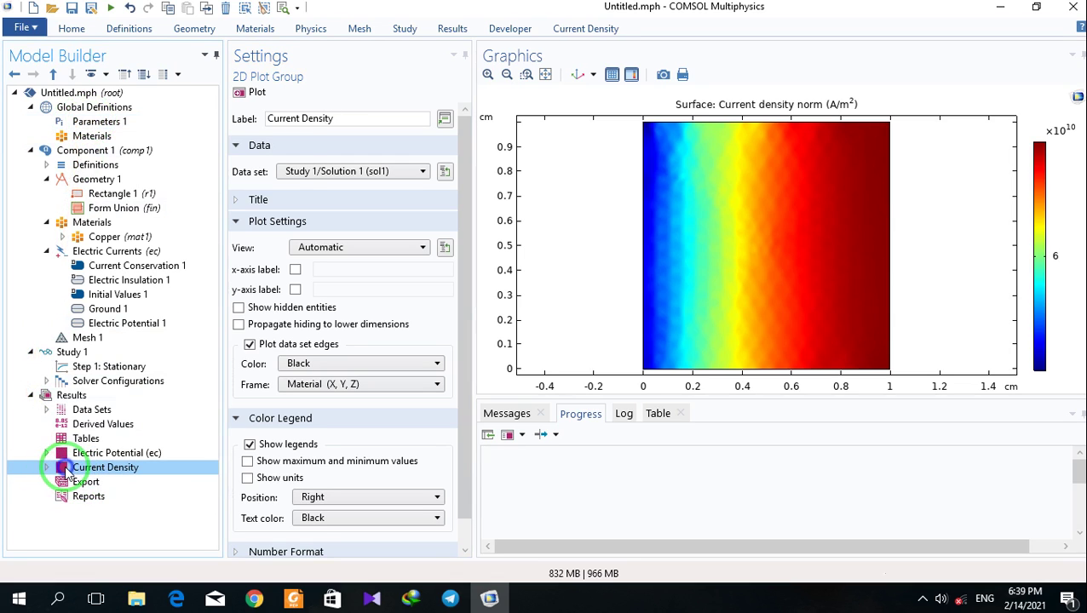
pyautogui.rightClick(68, 474)
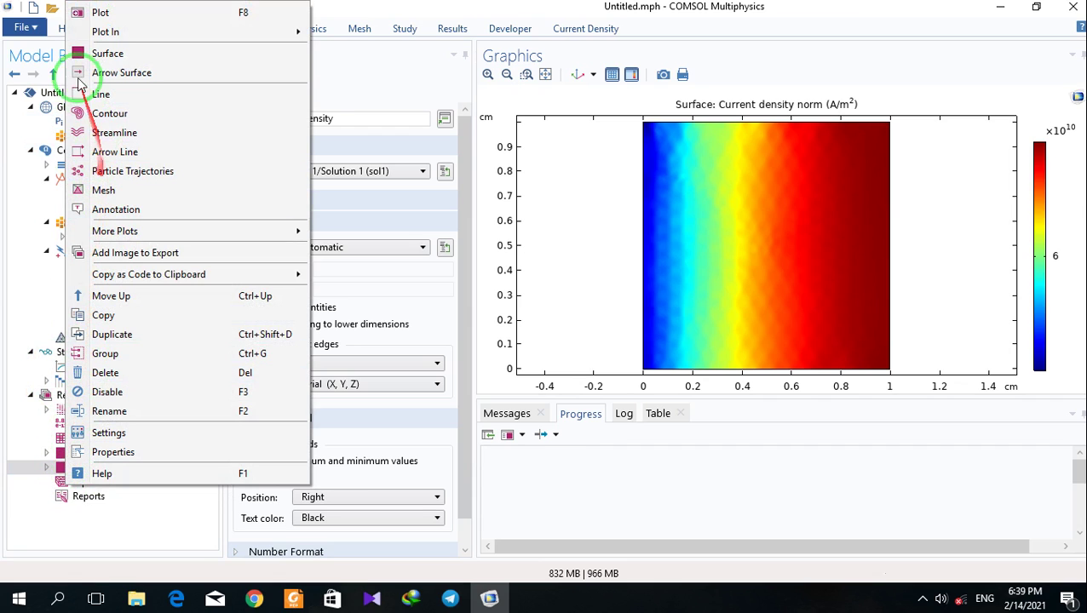
pyautogui.click(11, 345)
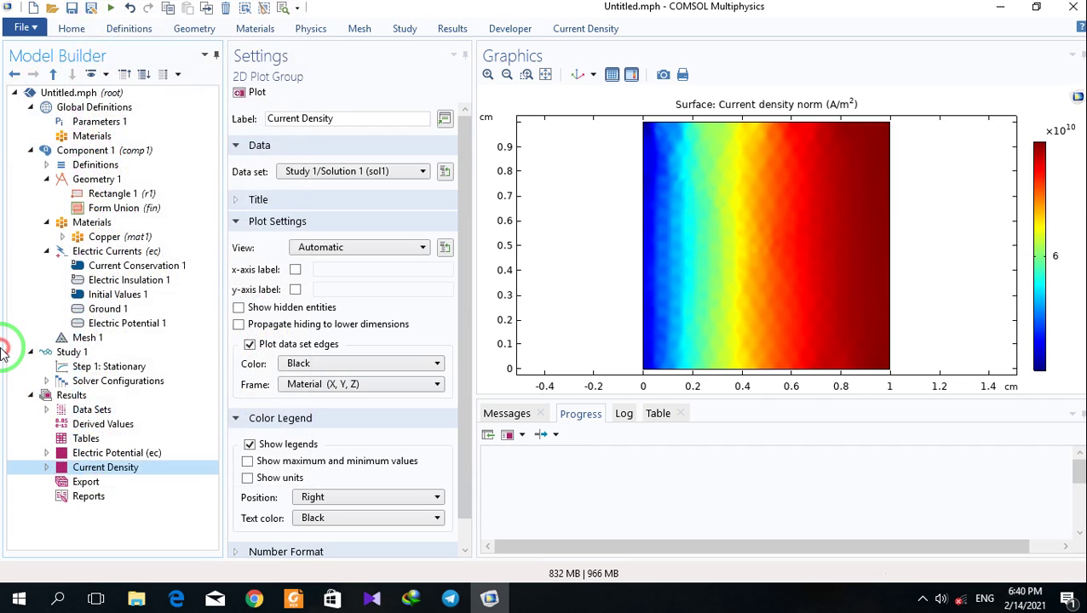
# Step: Compare the potential and current density plots, then return to the Copper (mat1) settings
pyautogui.click(94, 239)
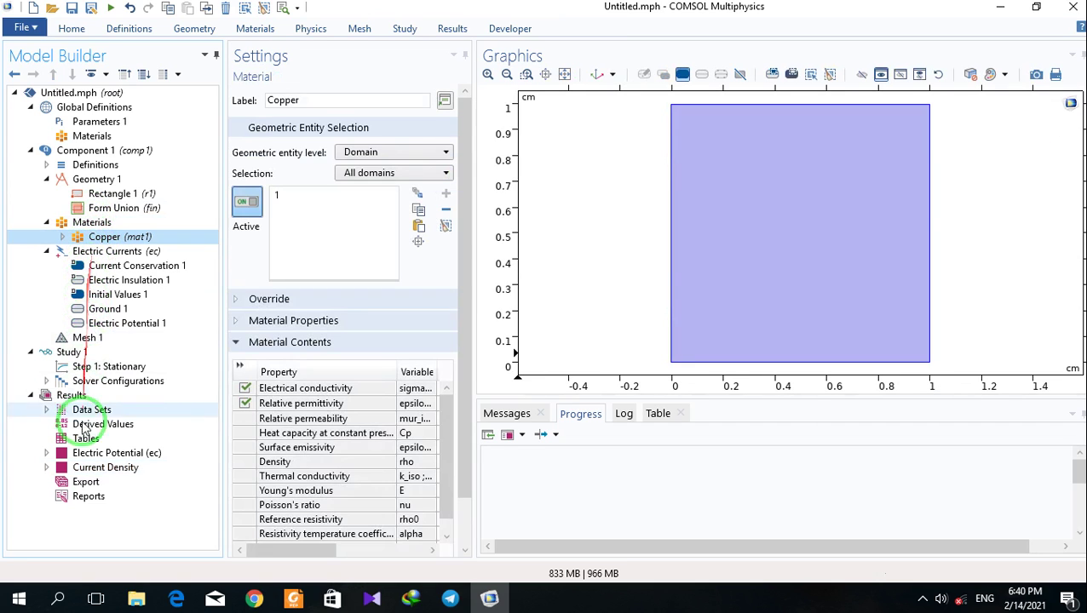
pyautogui.click(78, 451)
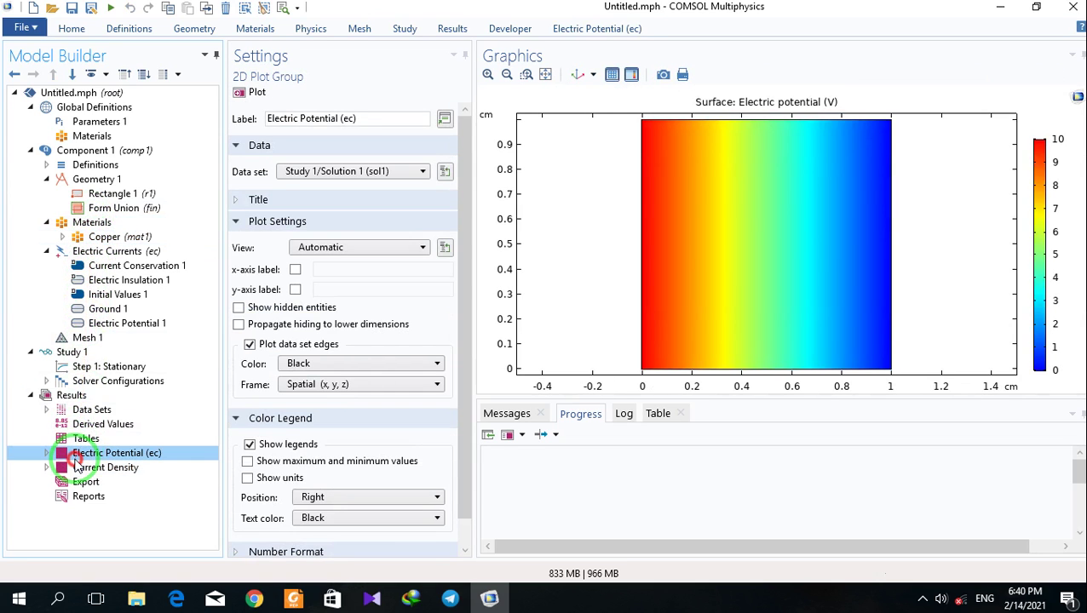
pyautogui.click(79, 468)
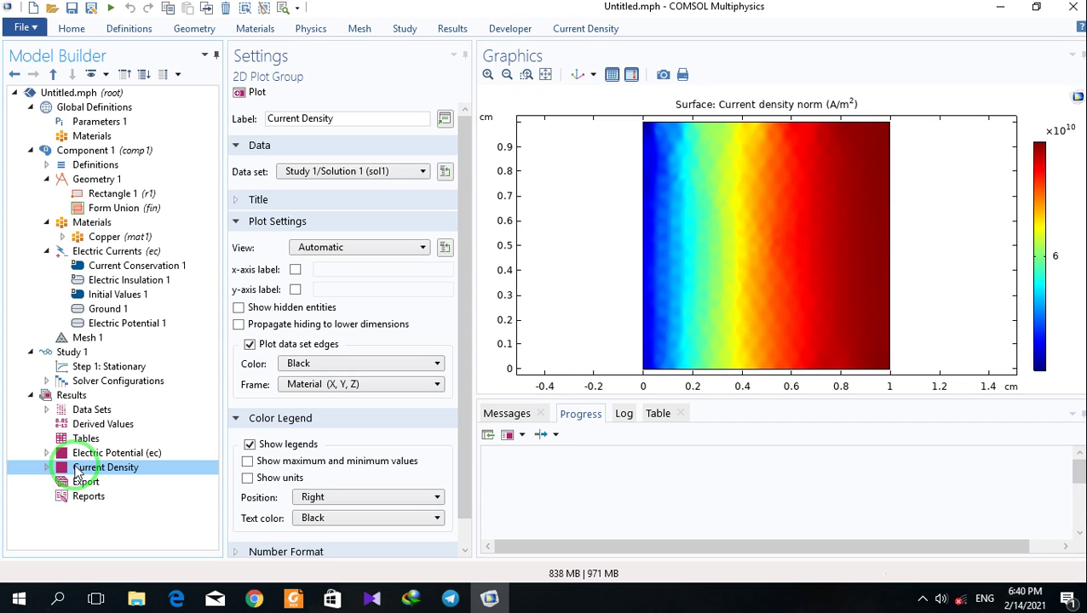
pyautogui.click(84, 237)
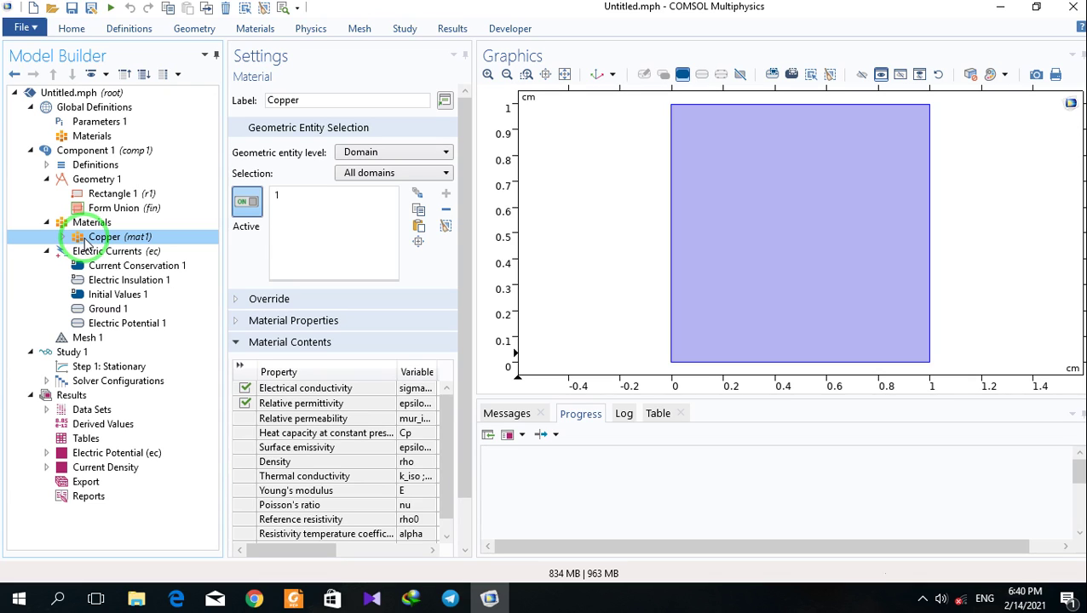
# Step: Delete the Copper material and add a Material Switch to the component
pyautogui.press('Delete')
pyautogui.press('Return')
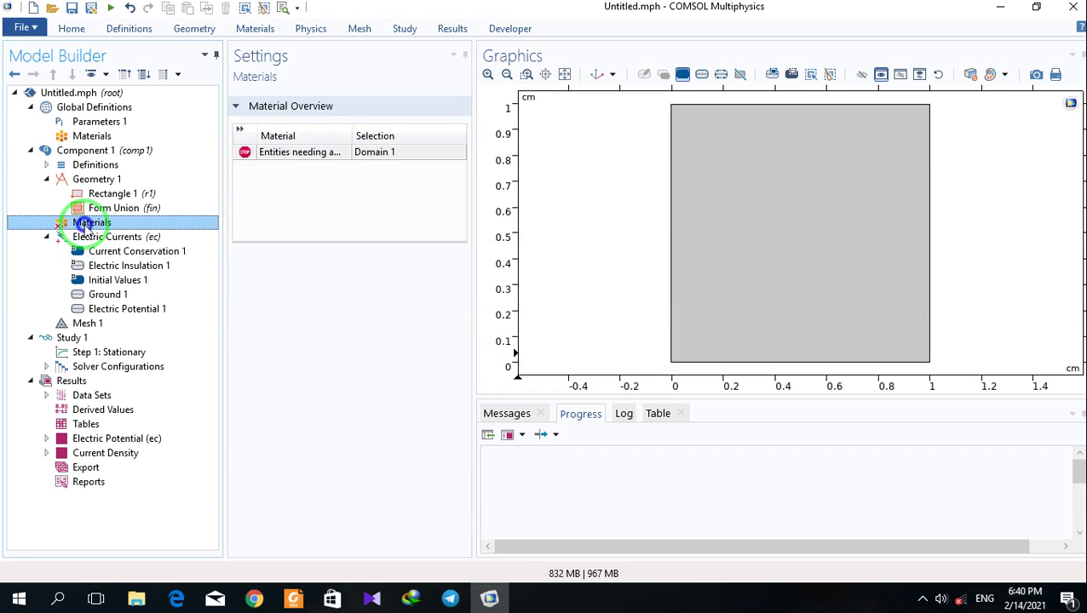
pyautogui.rightClick(86, 226)
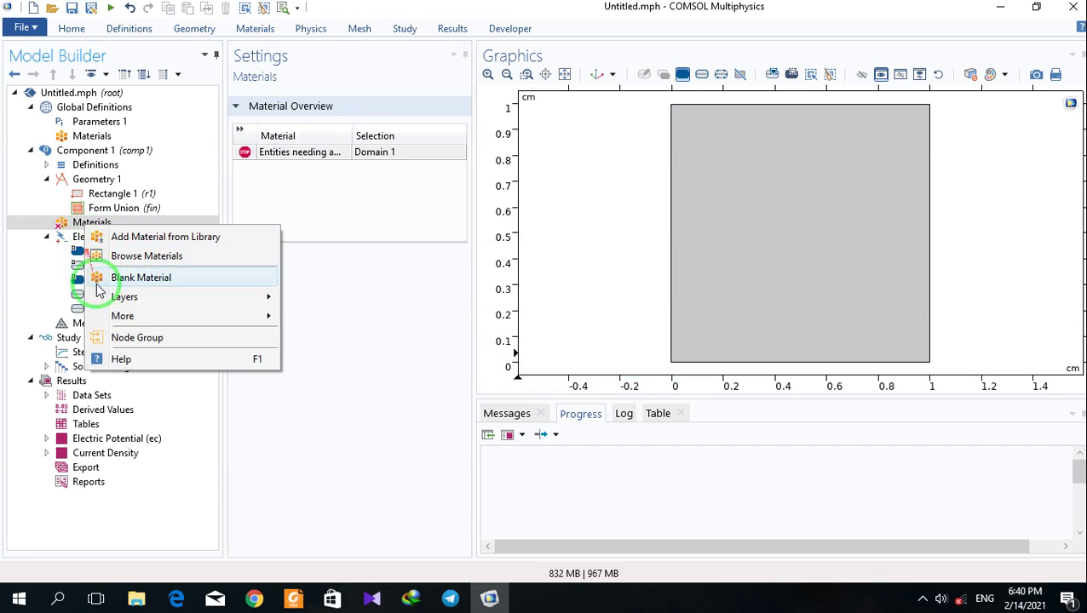
pyautogui.moveTo(160, 312)
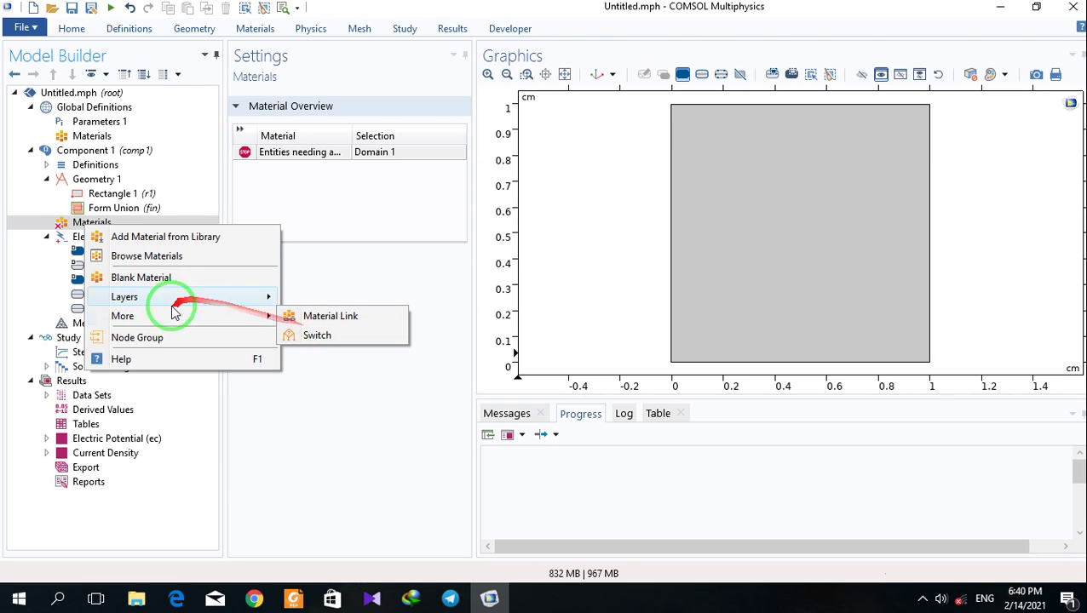
pyautogui.click(306, 335)
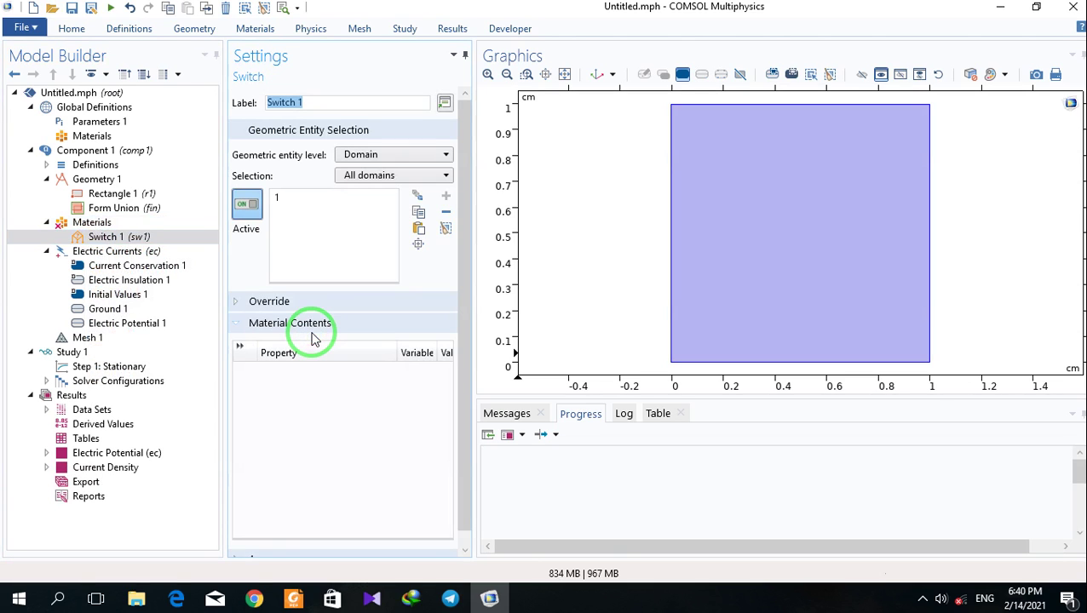
# Step: Add AC/DC Copper from the material library into Switch 1
pyautogui.click(89, 240)
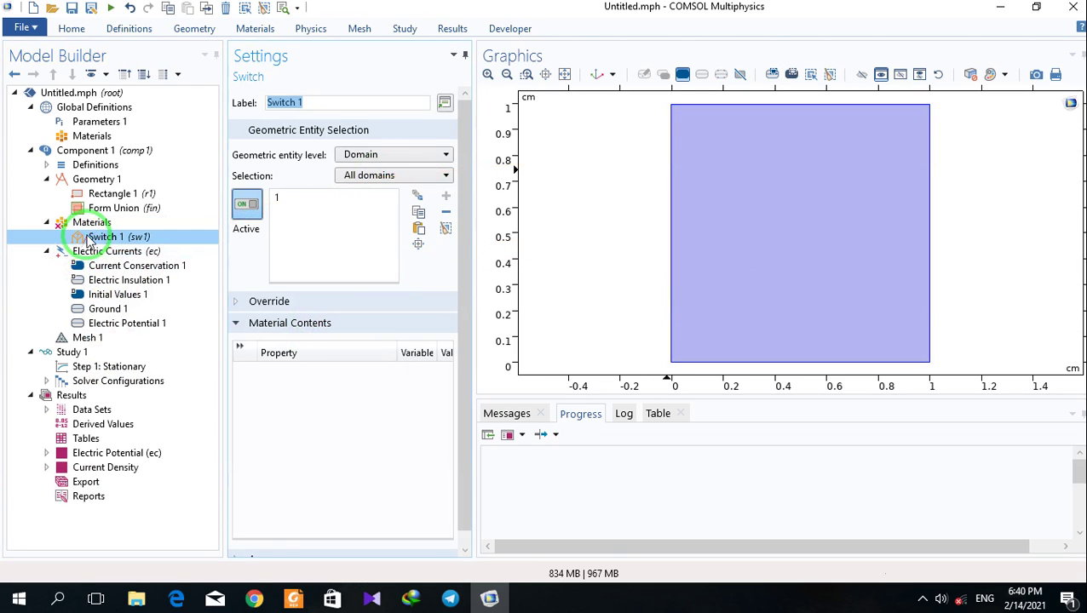
pyautogui.rightClick(89, 239)
pyautogui.click(106, 245)
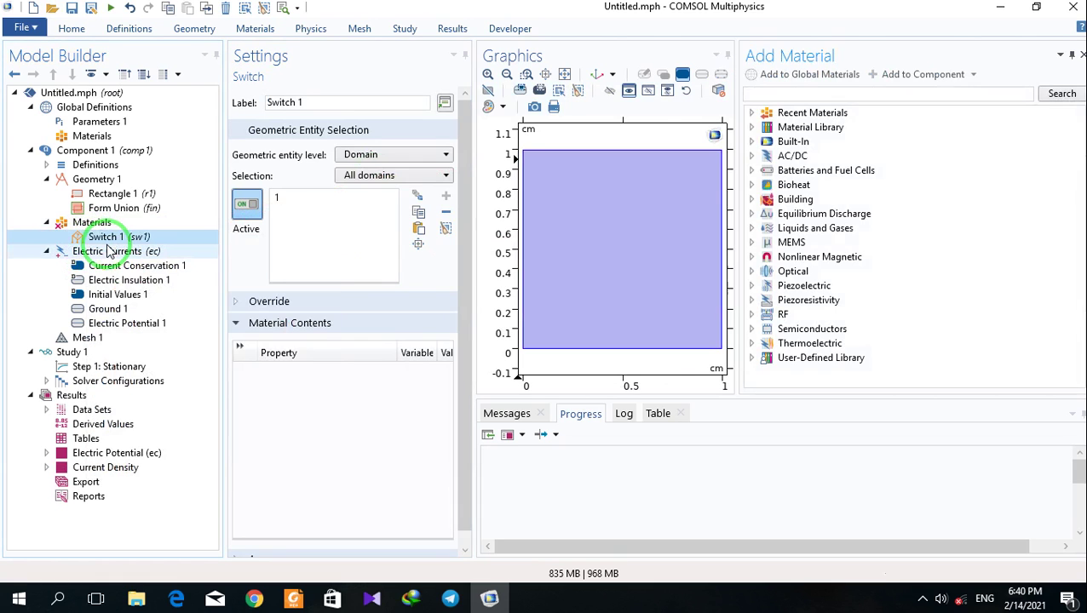
pyautogui.click(751, 160)
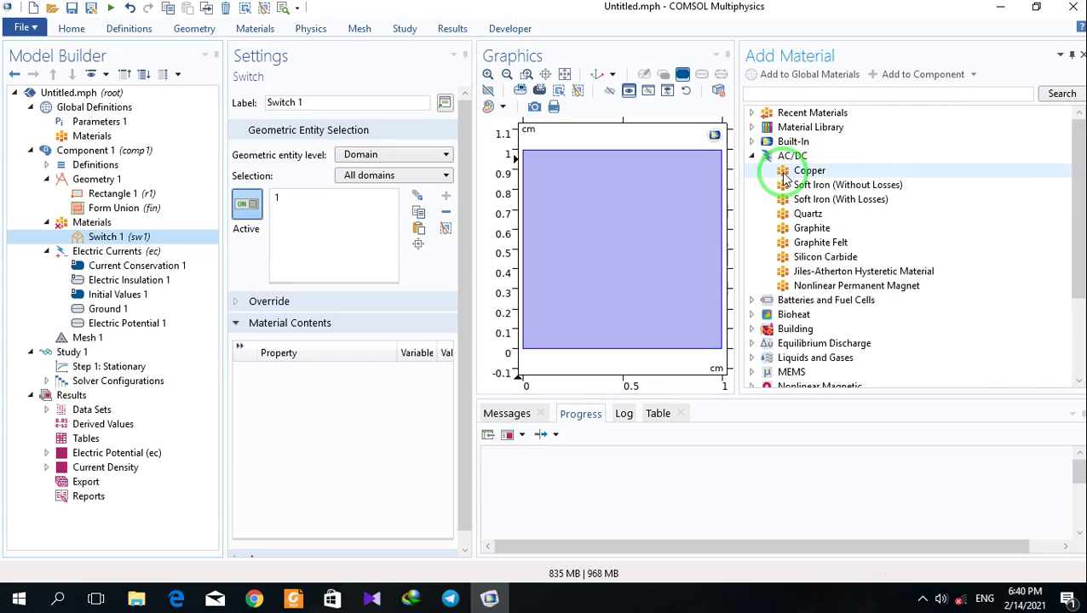
pyautogui.click(784, 173)
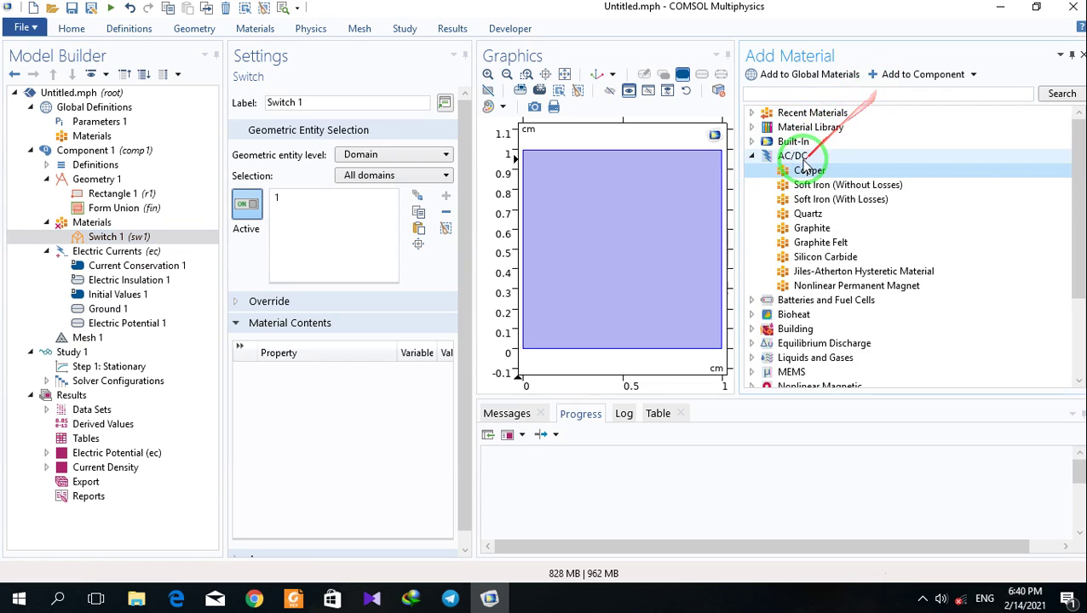
pyautogui.rightClick(804, 171)
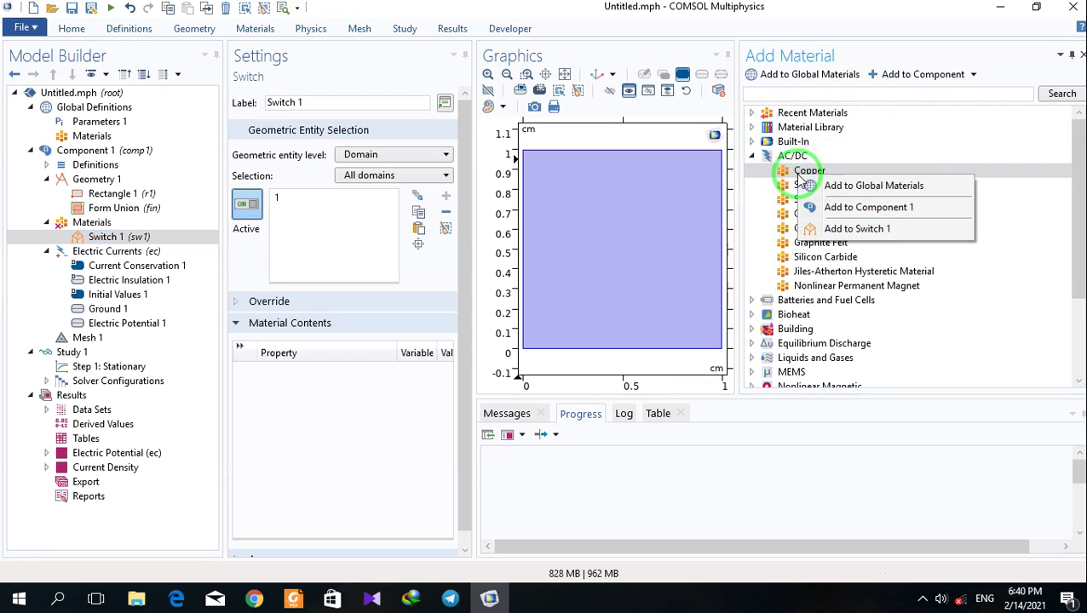
pyautogui.click(824, 228)
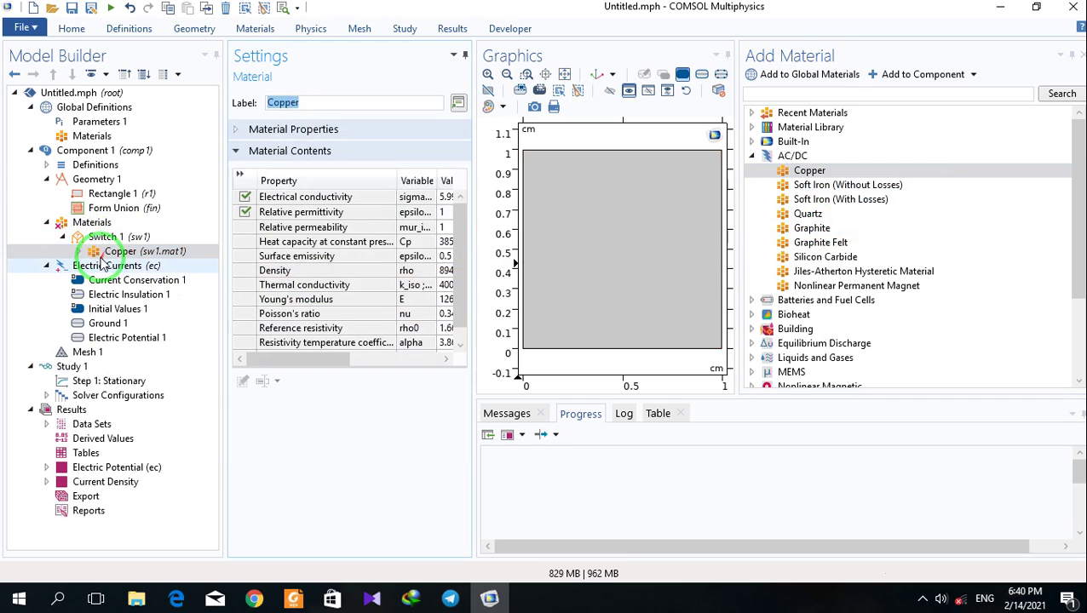
# Step: Add Graphite and Quartz to Switch 1, then close the material library
pyautogui.click(793, 159)
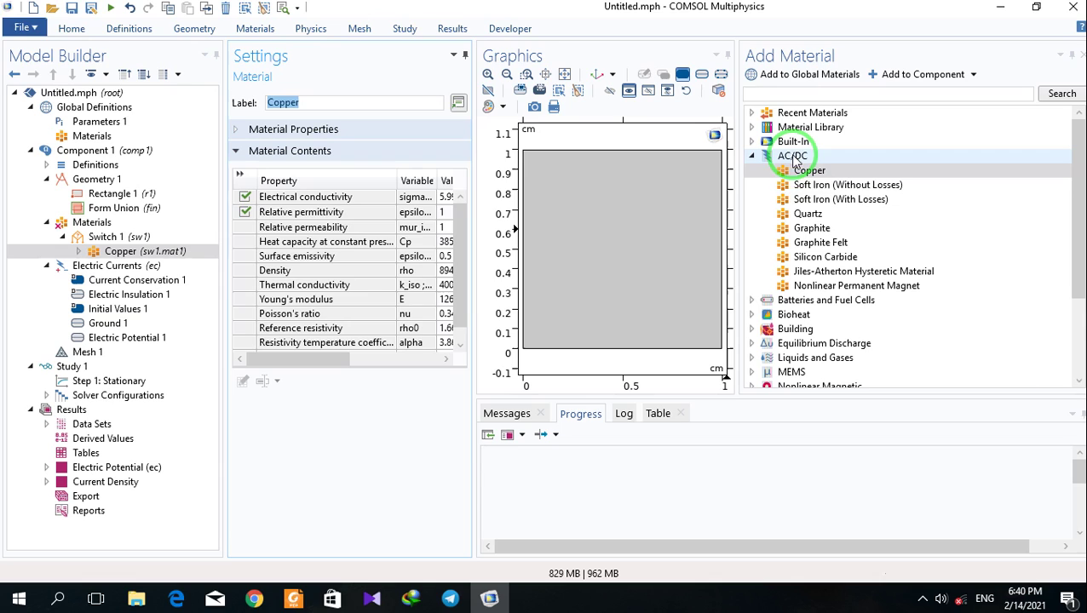
pyautogui.click(793, 228)
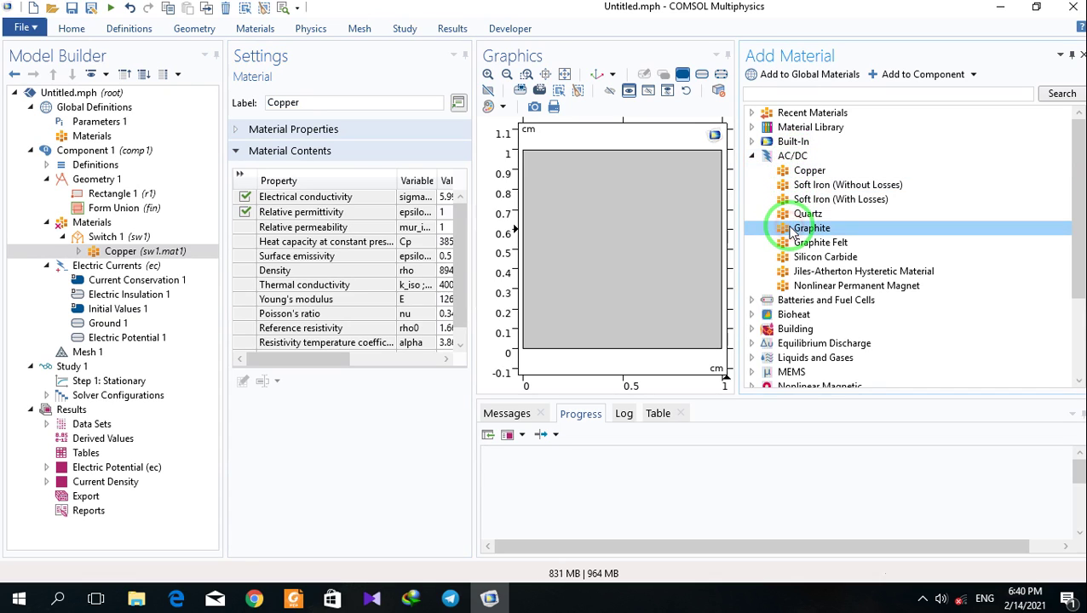
pyautogui.rightClick(793, 230)
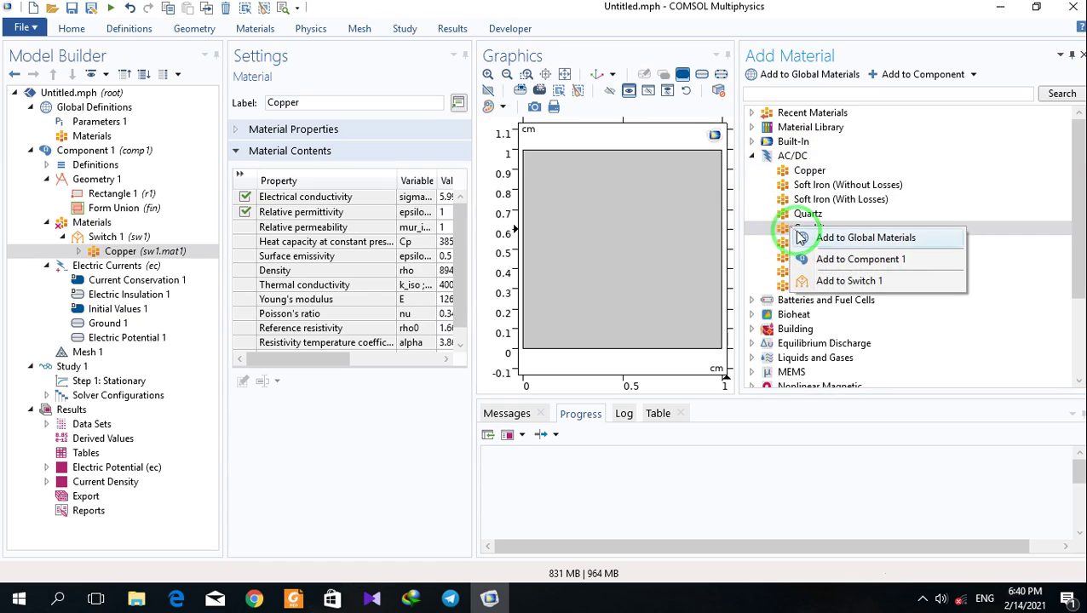
pyautogui.click(803, 280)
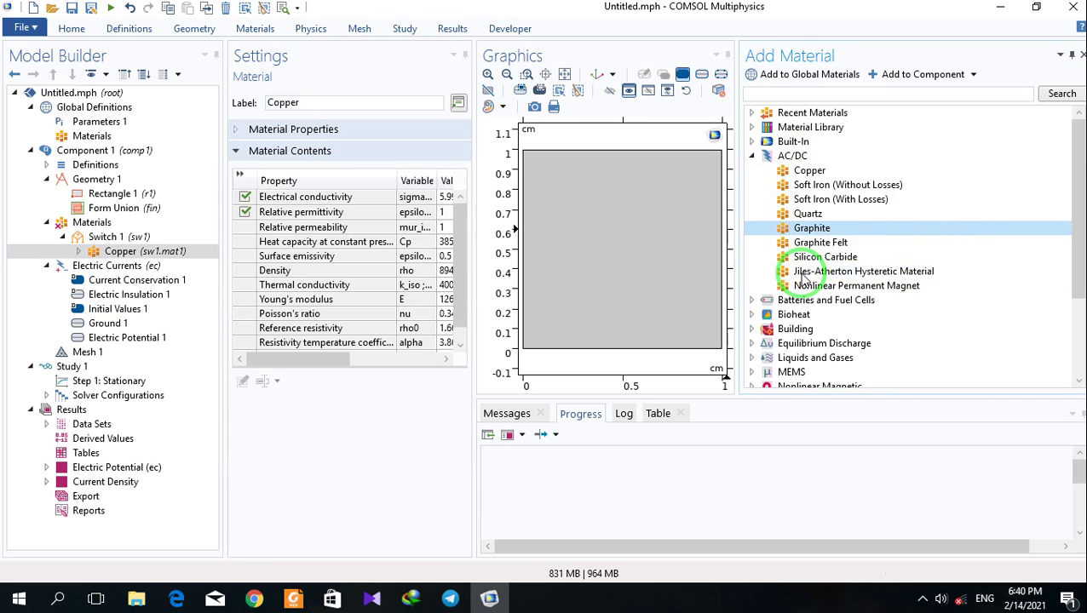
pyautogui.click(803, 214)
pyautogui.rightClick(803, 214)
pyautogui.click(830, 271)
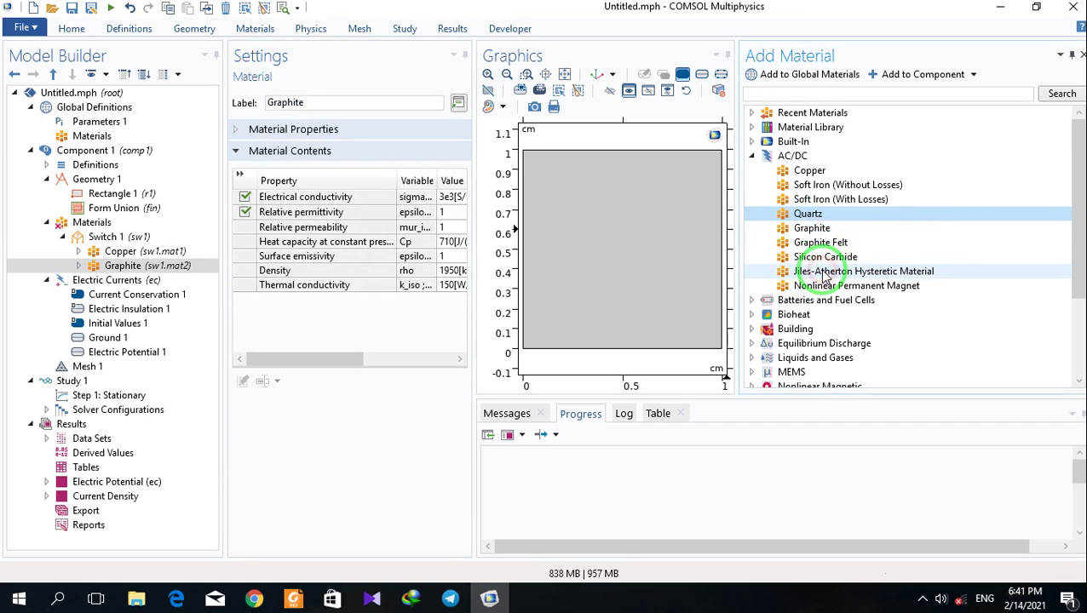
pyautogui.click(1080, 56)
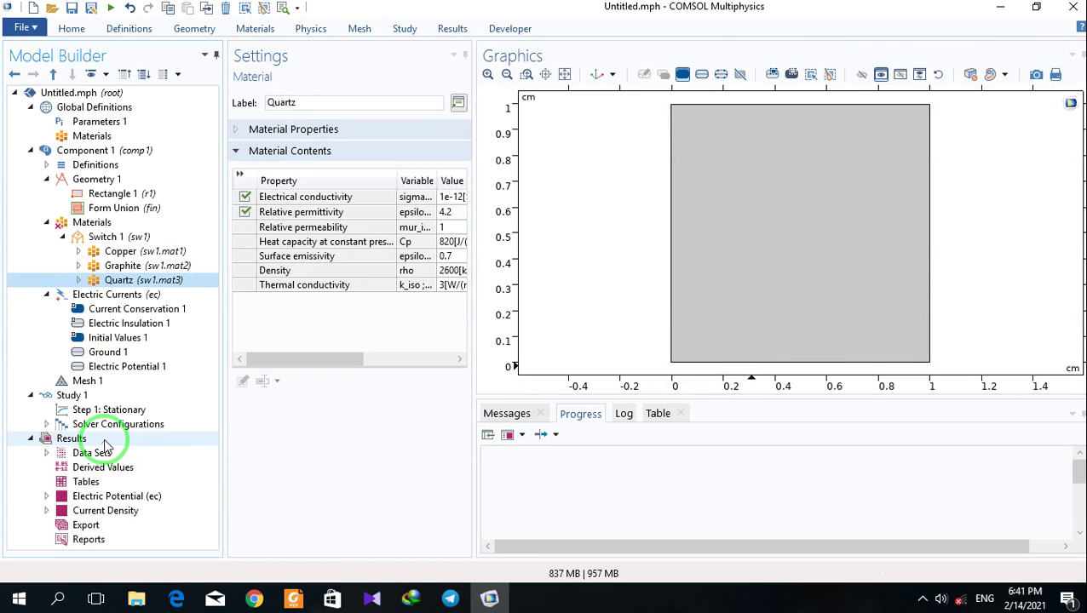
# Step: Add a Material Sweep to Study 1 over all Switch 1 cases, range(1,1,3)
pyautogui.click(88, 395)
pyautogui.rightClick(88, 397)
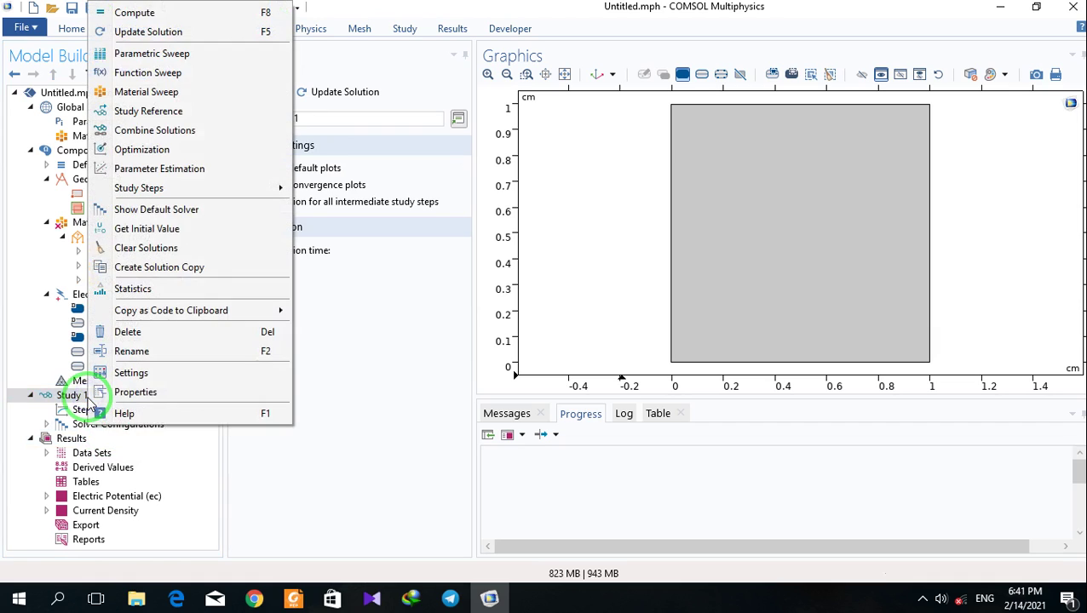
pyautogui.click(143, 91)
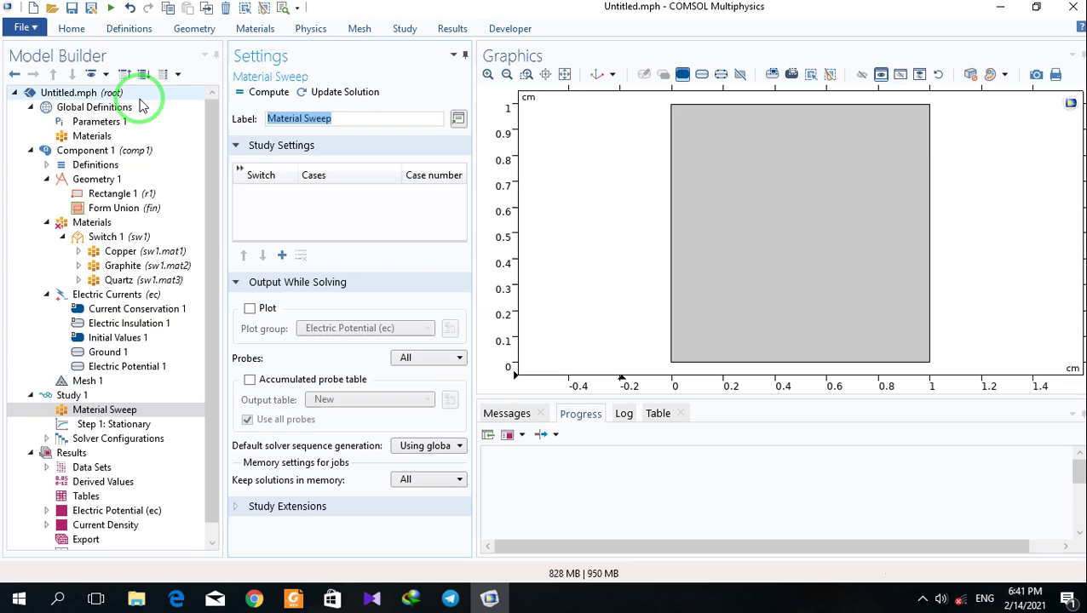
pyautogui.click(282, 253)
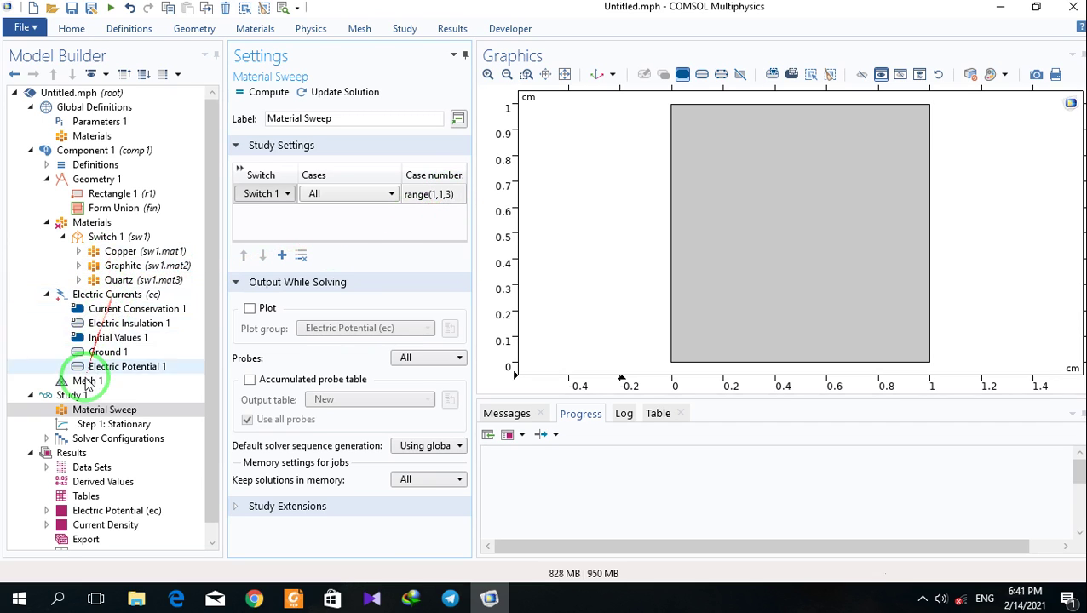
# Step: Compute the material sweep study
pyautogui.click(251, 95)
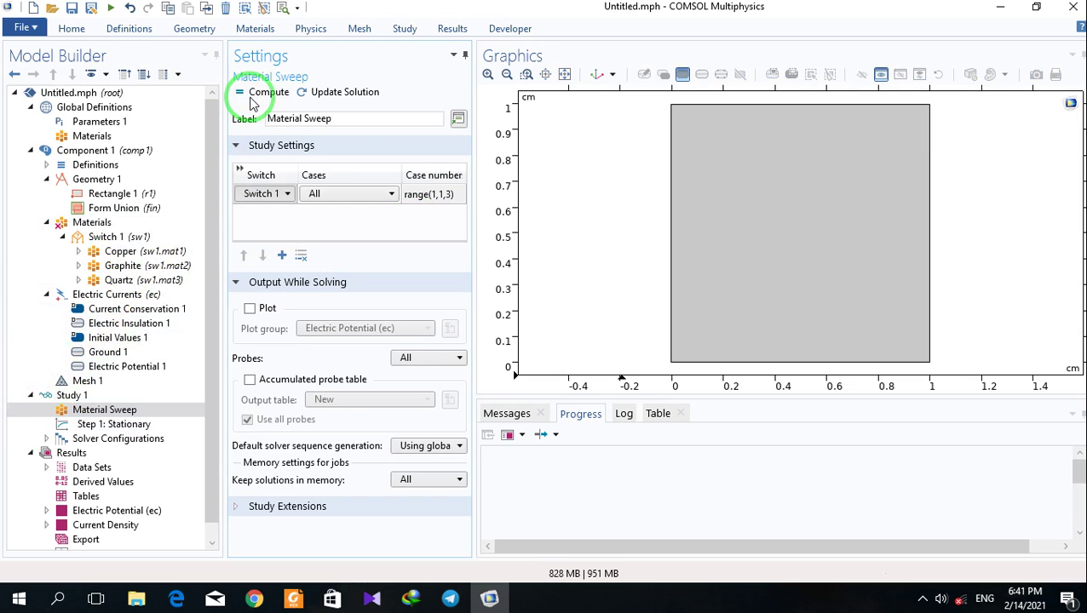
pyautogui.click(263, 143)
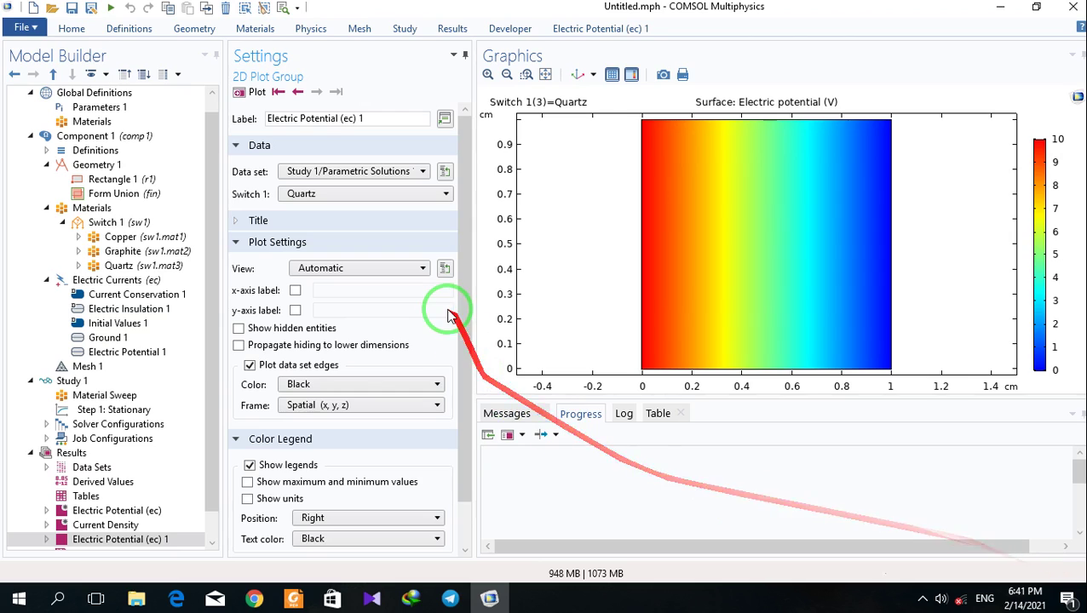
pyautogui.scroll(-1, 201, 369)
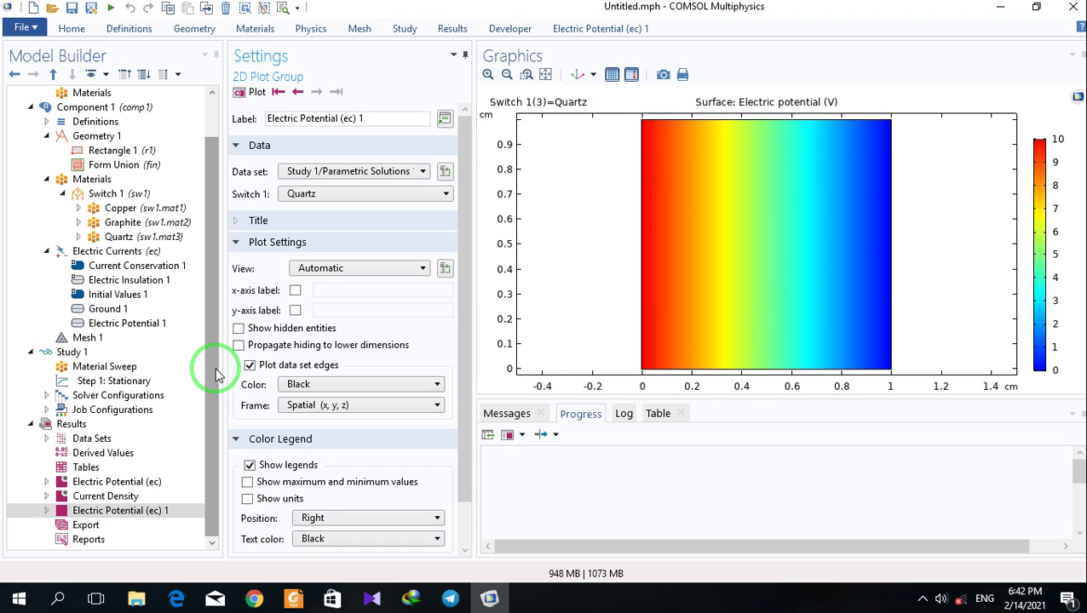
pyautogui.moveTo(216, 374); pyautogui.dragTo(187, 426)
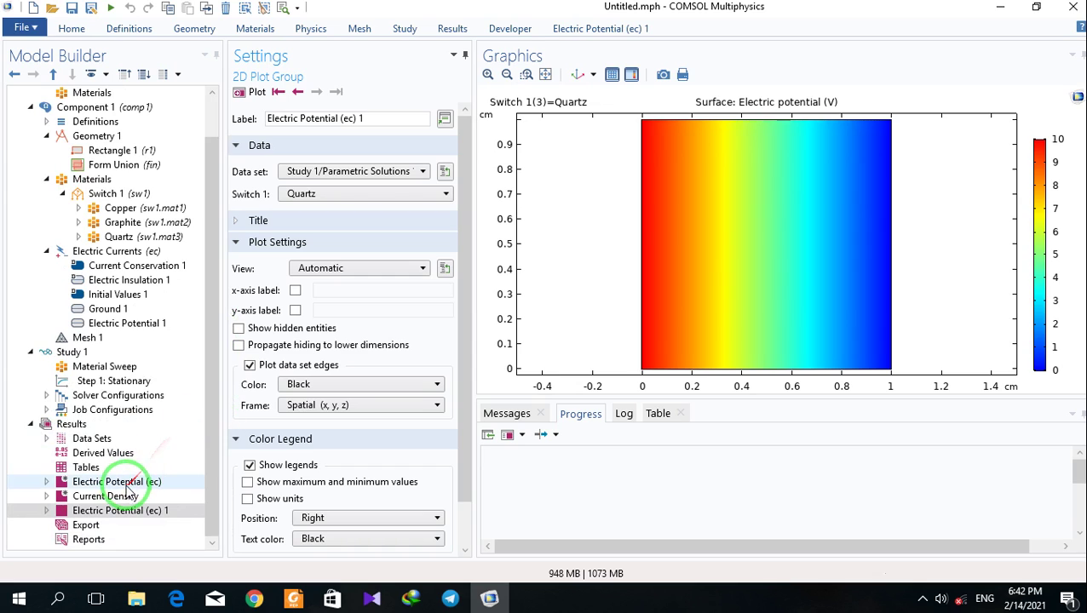
# Step: Display the Current Density plot, after briefly checking the Electric Potential plot
pyautogui.click(115, 496)
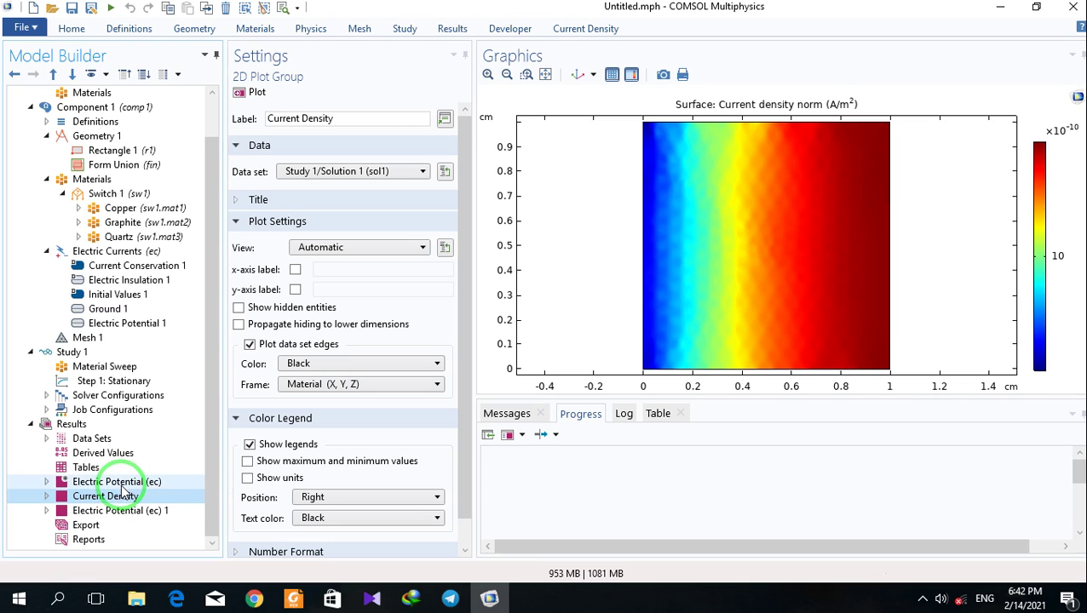
pyautogui.click(122, 482)
pyautogui.click(115, 496)
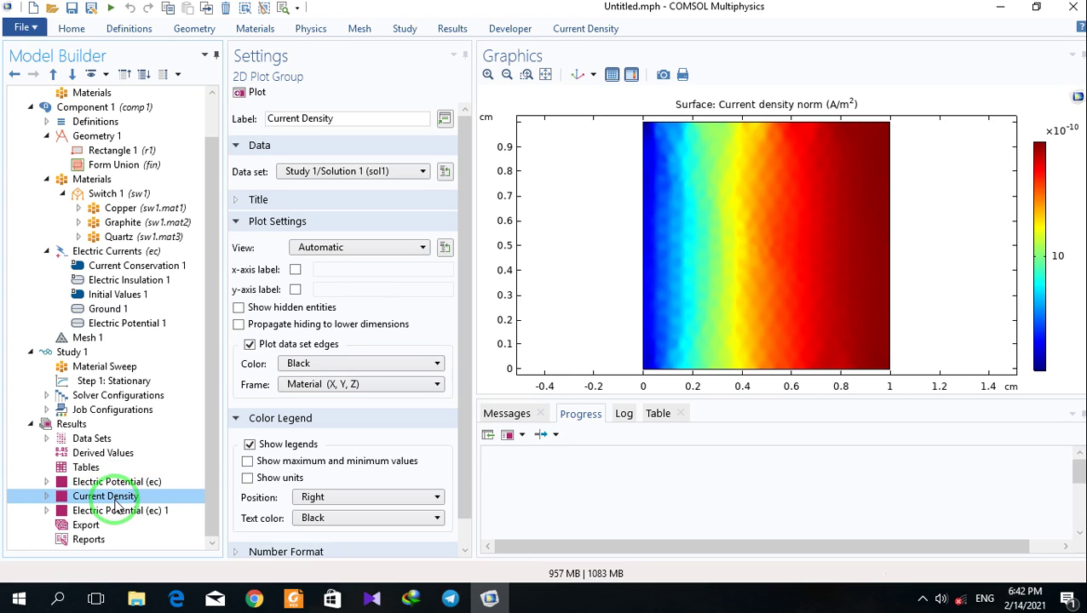
# Step: Plot the new electric potential for Copper, then Graphite, then Quartz
pyautogui.click(114, 509)
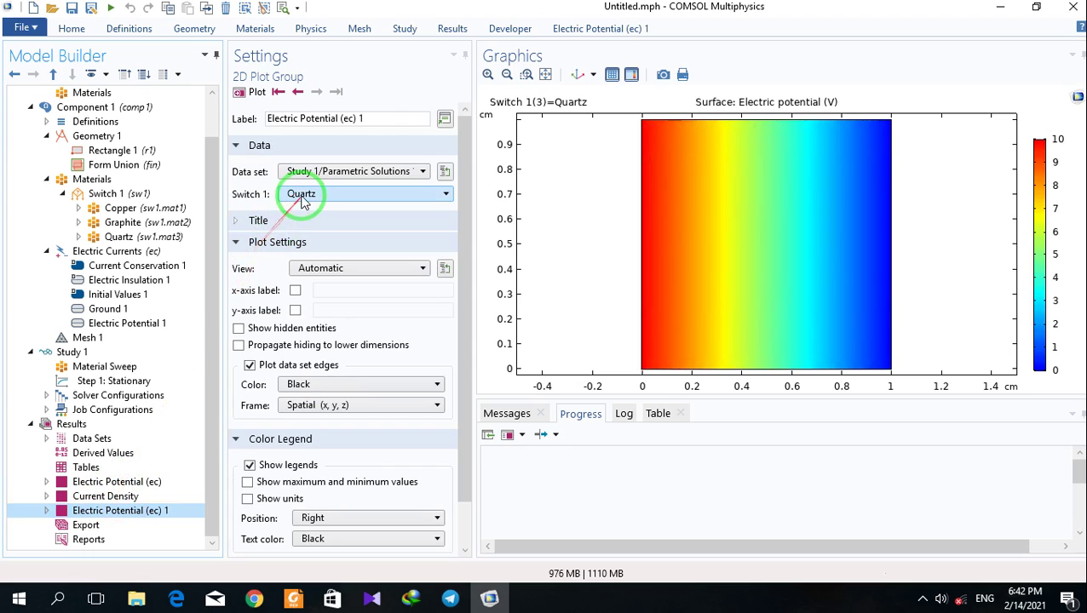
pyautogui.click(301, 195)
pyautogui.click(298, 211)
pyautogui.click(253, 92)
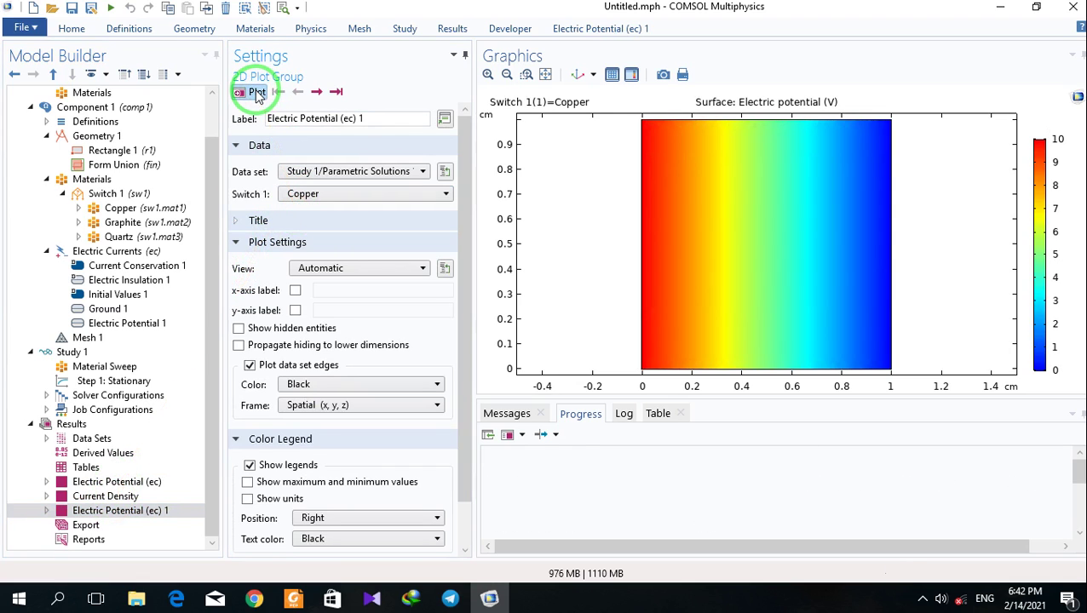
pyautogui.click(305, 193)
pyautogui.click(300, 224)
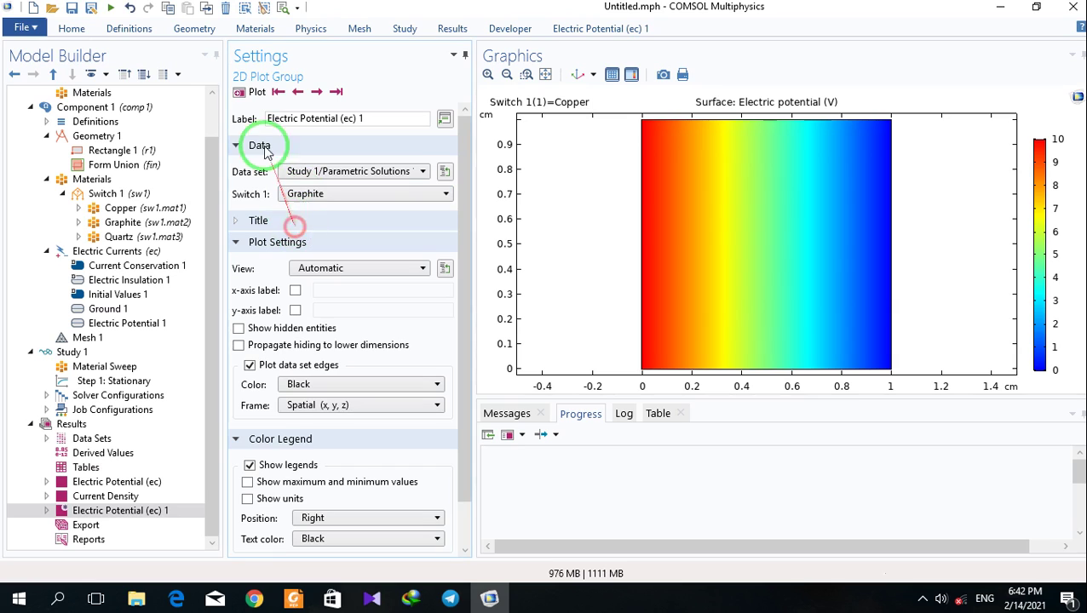
pyautogui.click(243, 92)
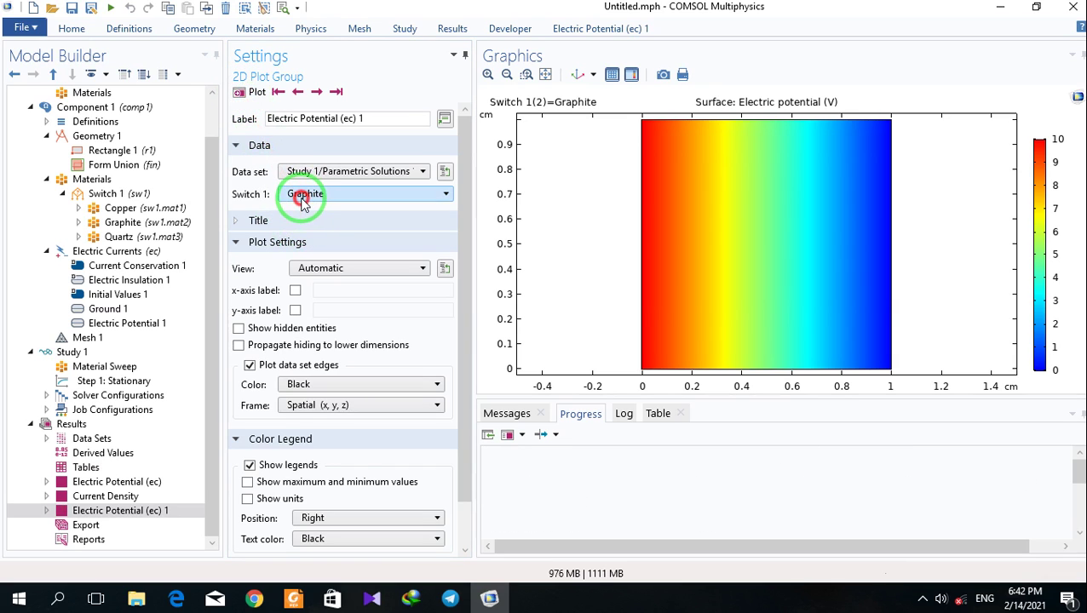
pyautogui.click(303, 196)
pyautogui.click(296, 241)
pyautogui.click(248, 92)
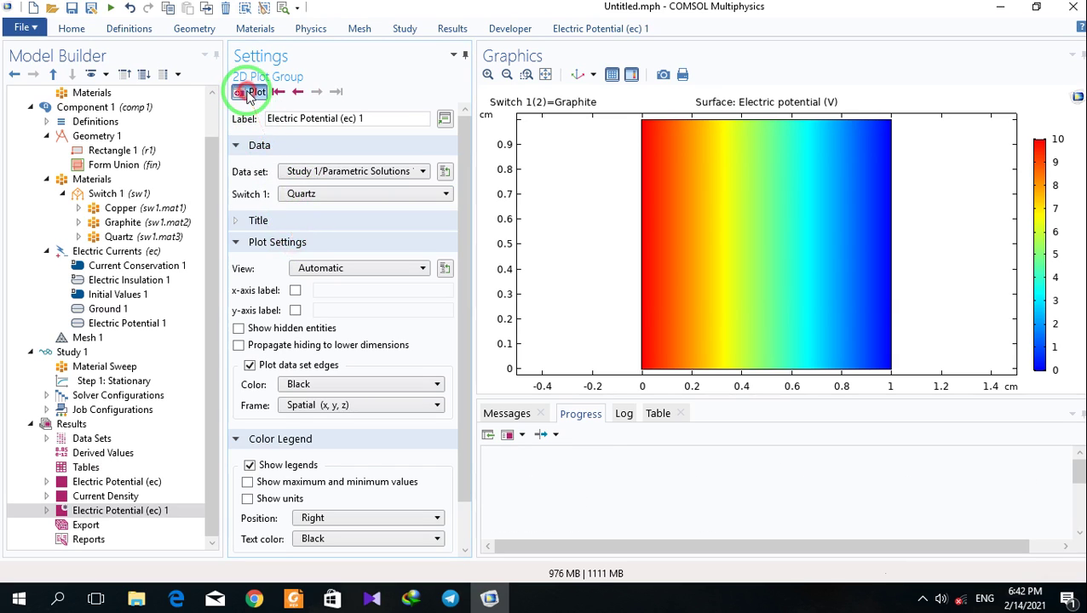
# Step: Leave the Electric Potential (ec) 1 surface data set as From parent
pyautogui.click(53, 511)
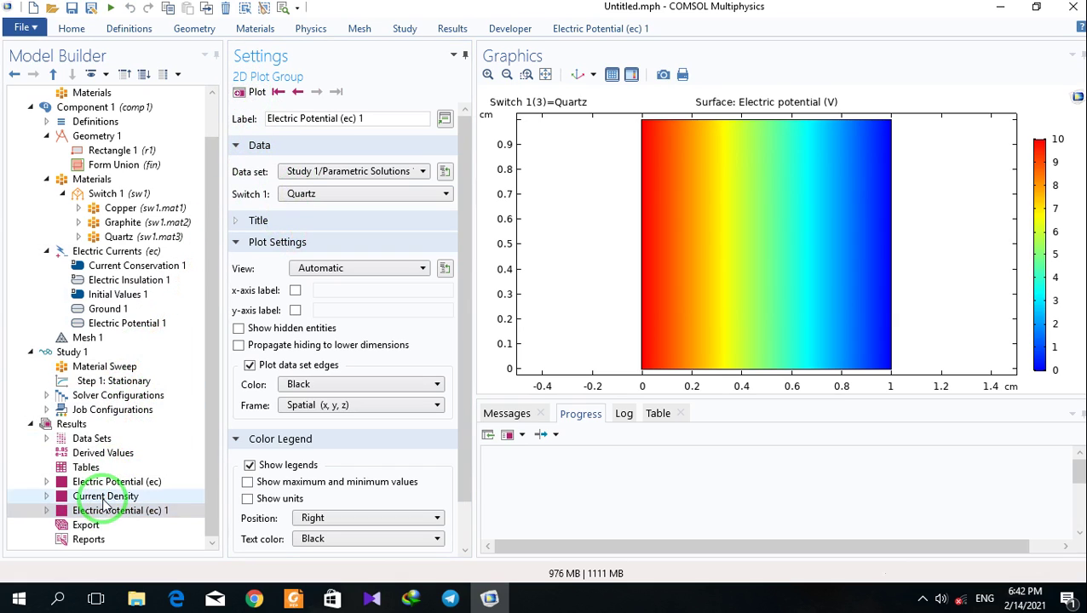
pyautogui.click(107, 524)
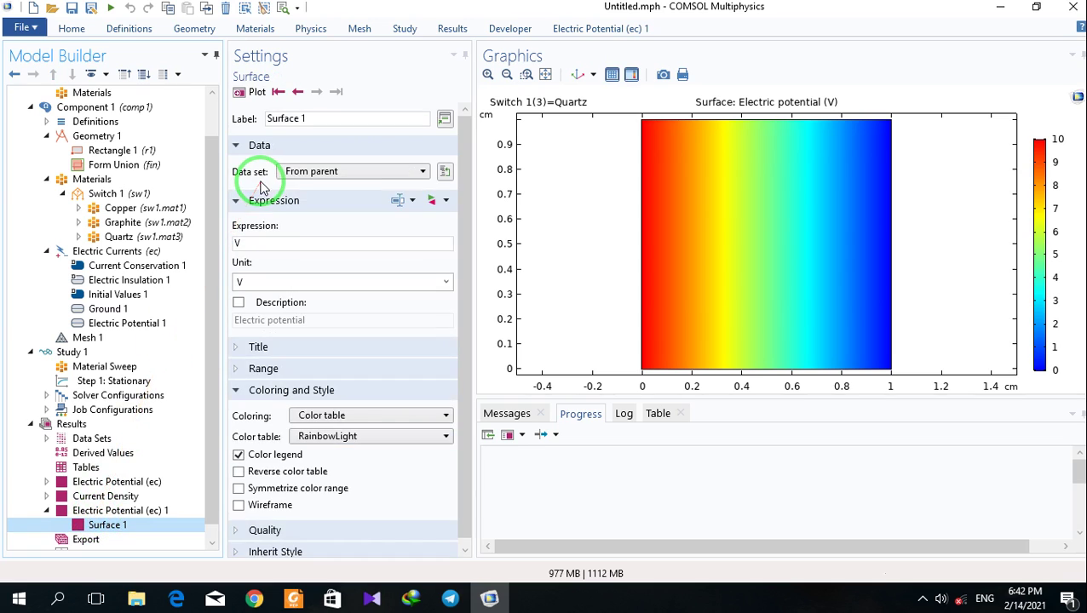
pyautogui.click(281, 175)
pyautogui.click(385, 215)
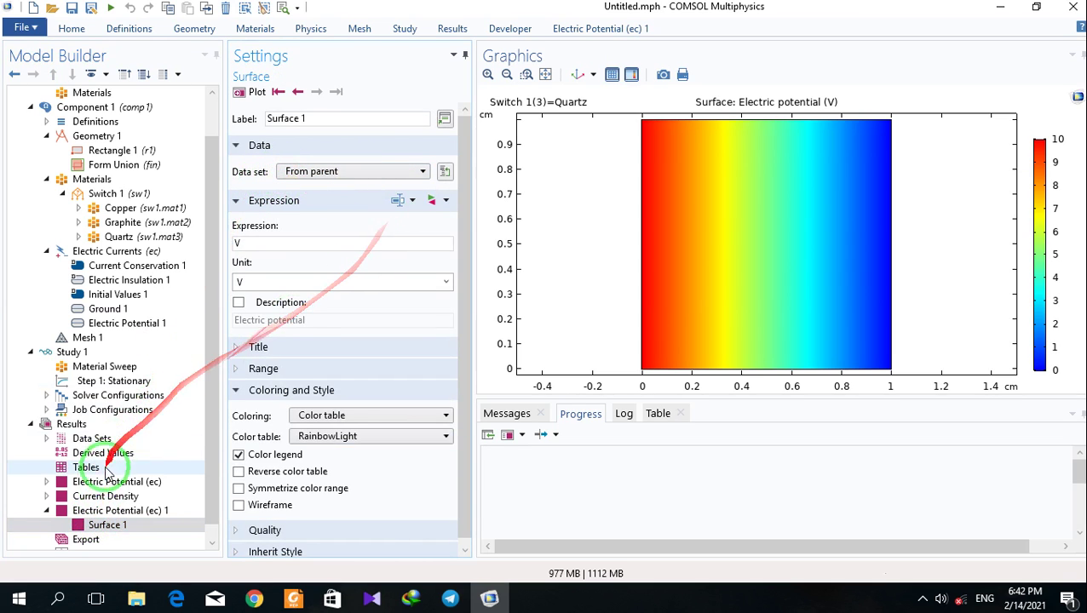
pyautogui.click(94, 511)
# Step: Set Current Density to the parametric solutions and plot Copper, then Graphite
pyautogui.click(90, 495)
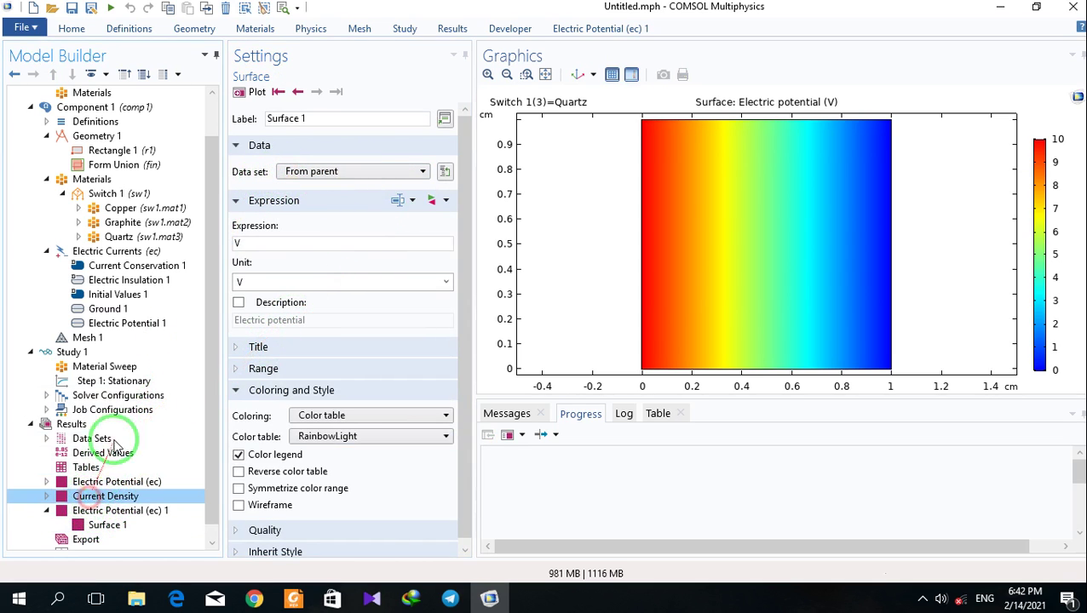
pyautogui.click(316, 174)
pyautogui.click(308, 224)
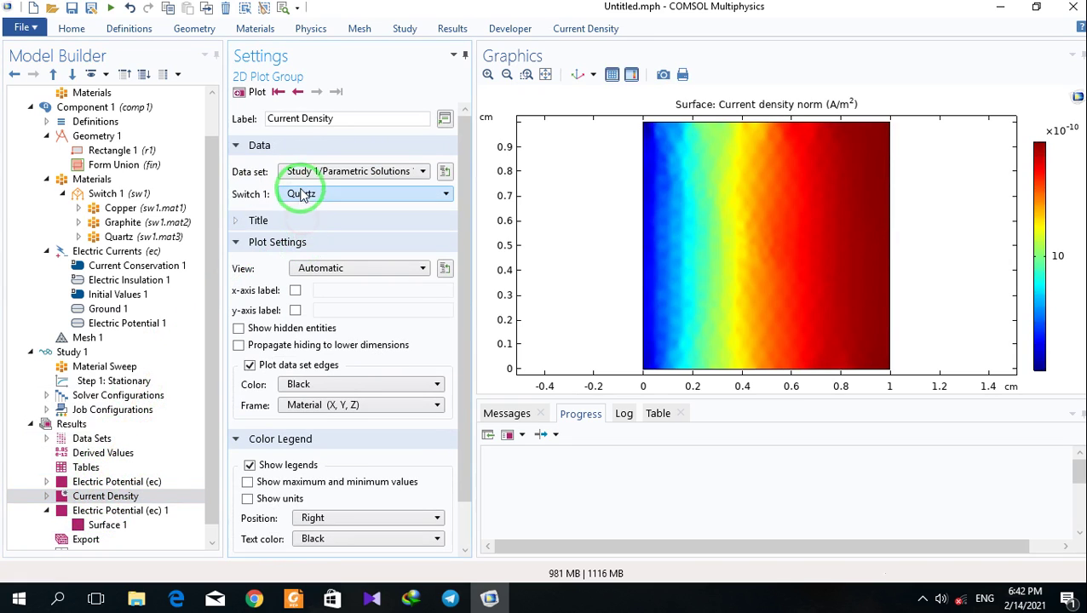
pyautogui.click(300, 195)
pyautogui.click(299, 210)
pyautogui.click(255, 92)
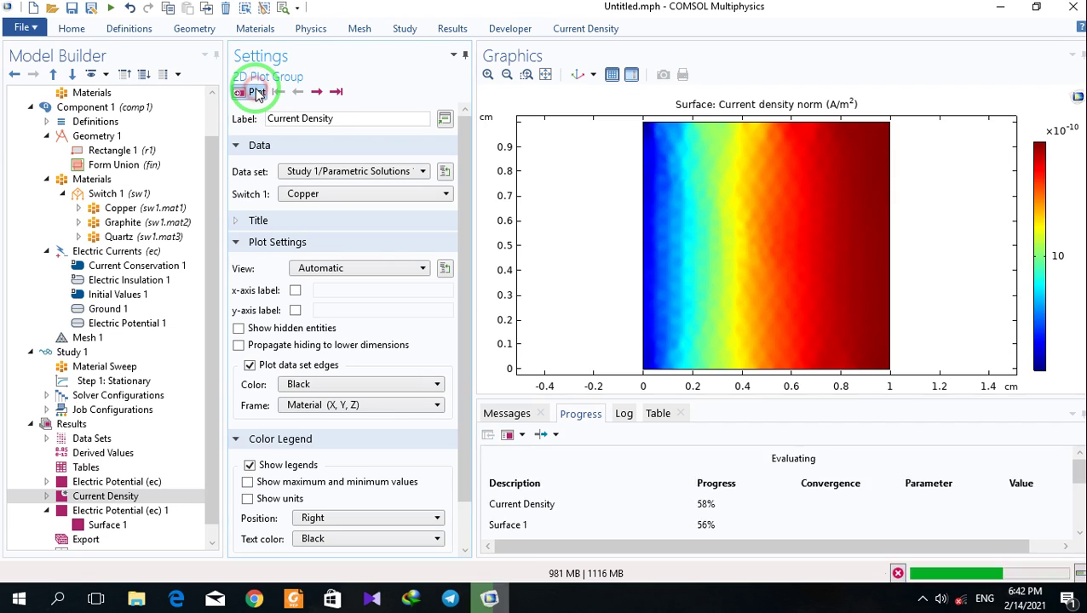
pyautogui.click(302, 194)
pyautogui.click(298, 225)
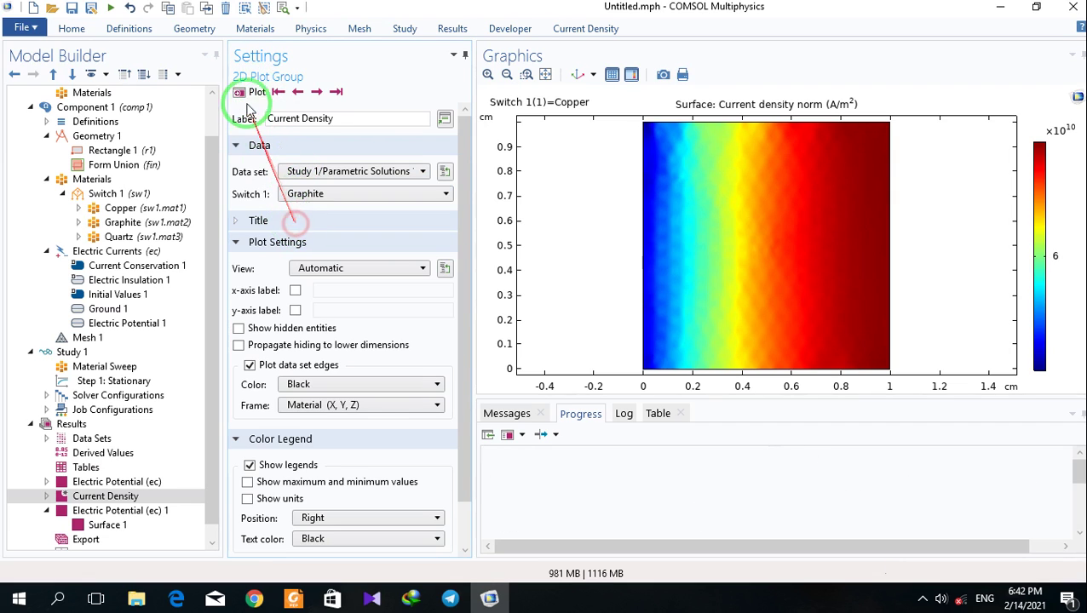
pyautogui.click(241, 94)
# Step: Replot current density alternating between Copper and Graphite, ending on Graphite
pyautogui.click(336, 198)
pyautogui.click(300, 210)
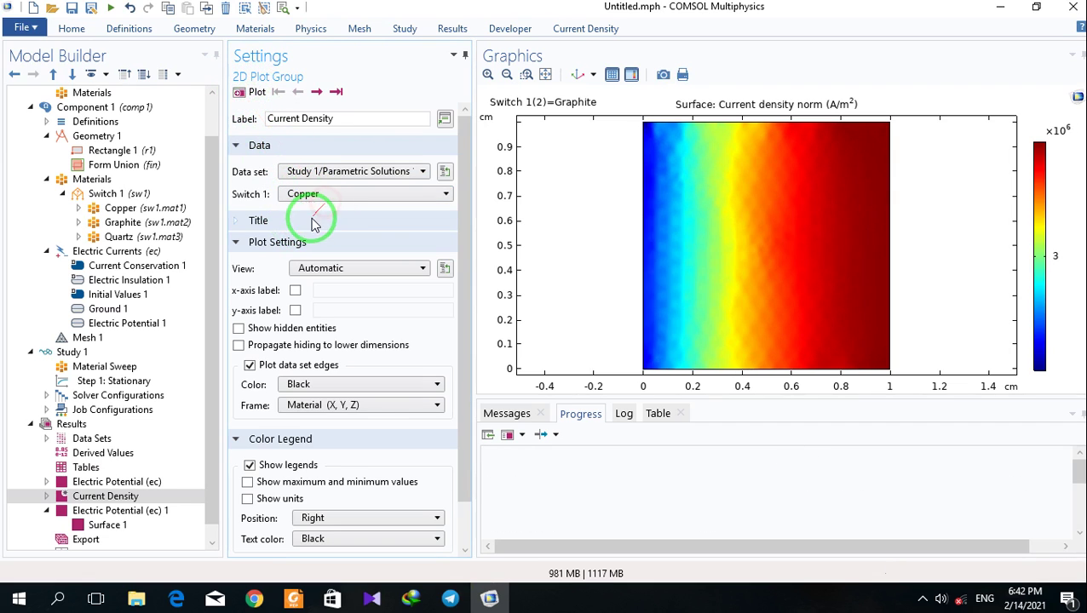
pyautogui.click(303, 195)
pyautogui.click(301, 224)
pyautogui.click(247, 92)
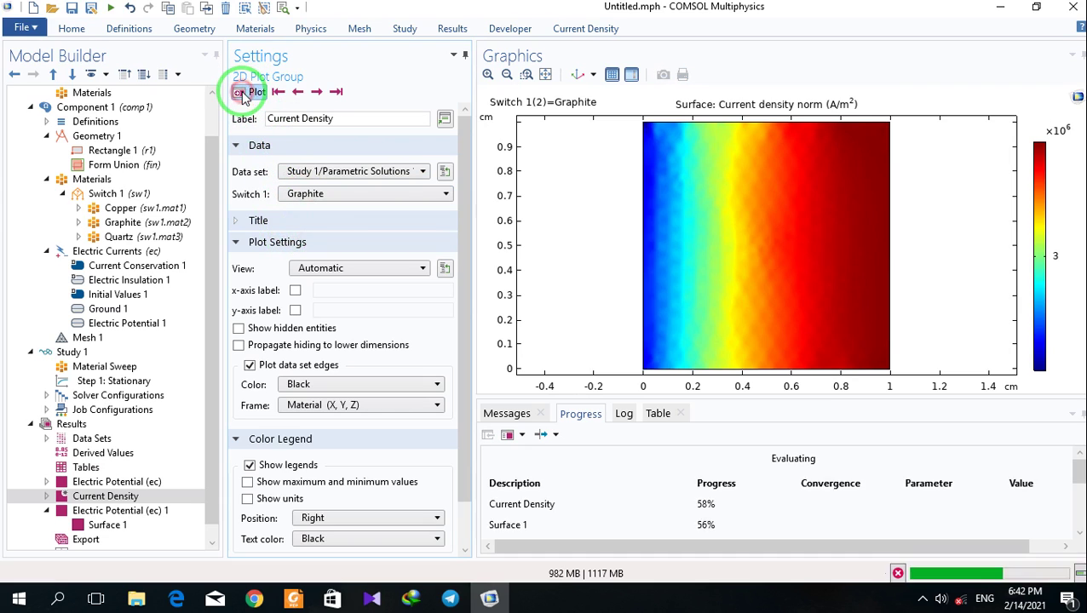
pyautogui.click(323, 194)
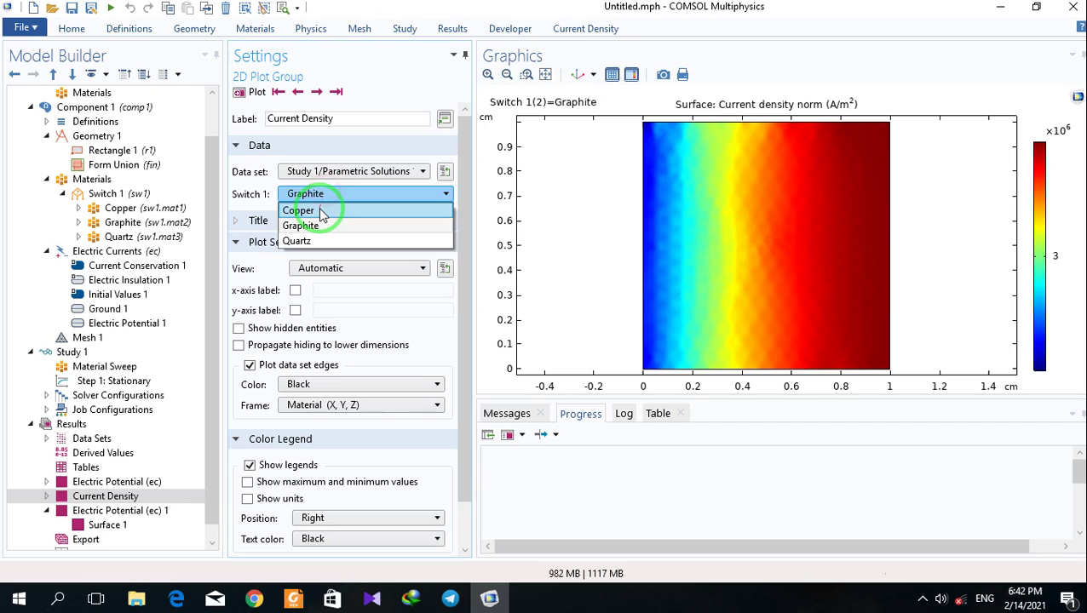
pyautogui.click(321, 211)
pyautogui.click(246, 91)
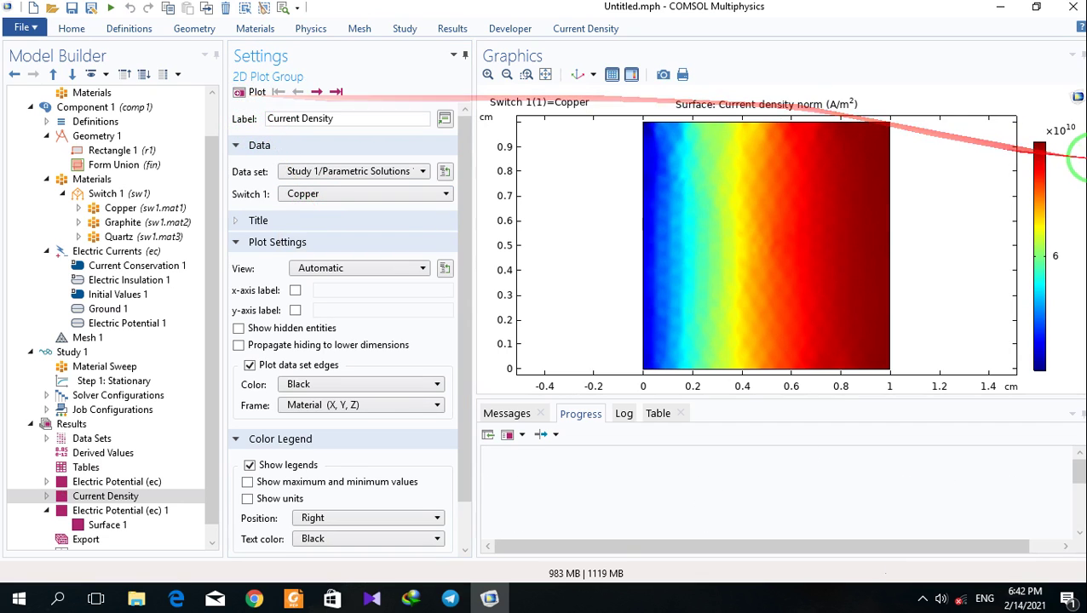
pyautogui.click(336, 194)
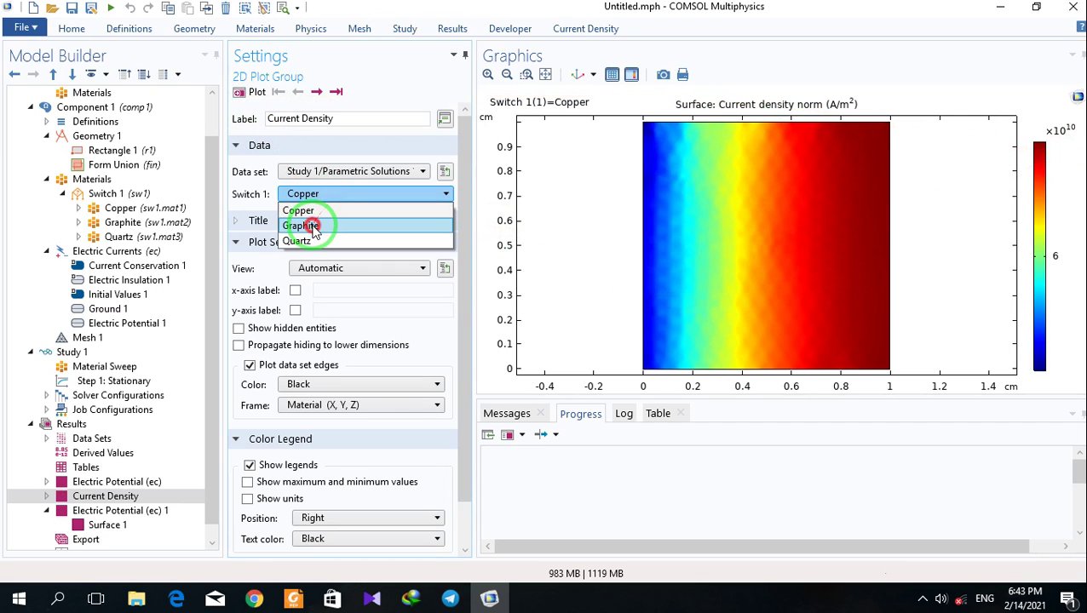
pyautogui.click(321, 224)
pyautogui.click(252, 97)
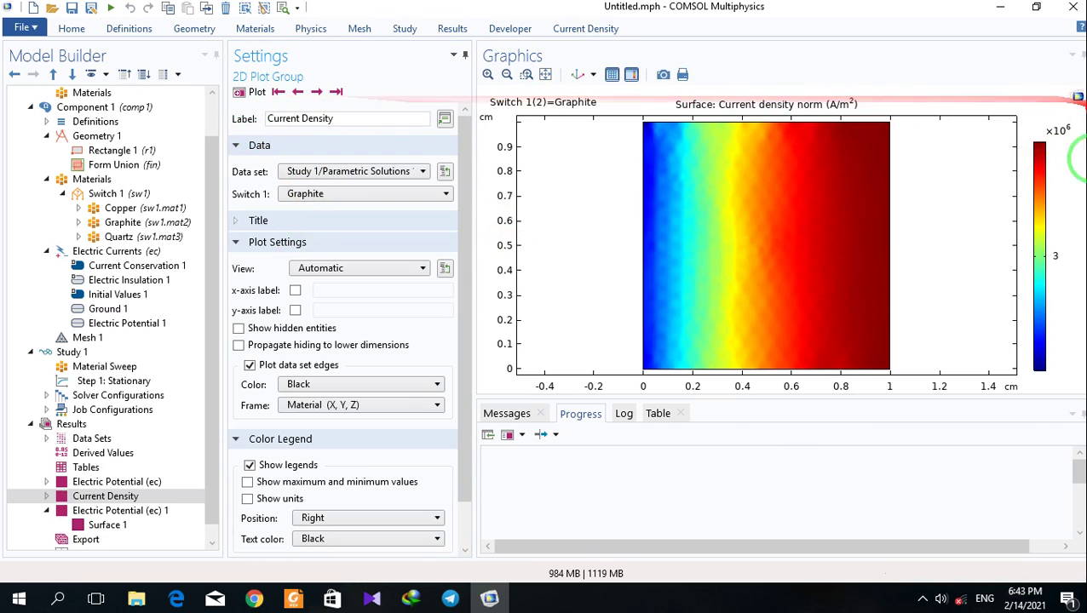
# Step: Plot current density for Quartz, then return Switch 1 to Copper
pyautogui.click(326, 194)
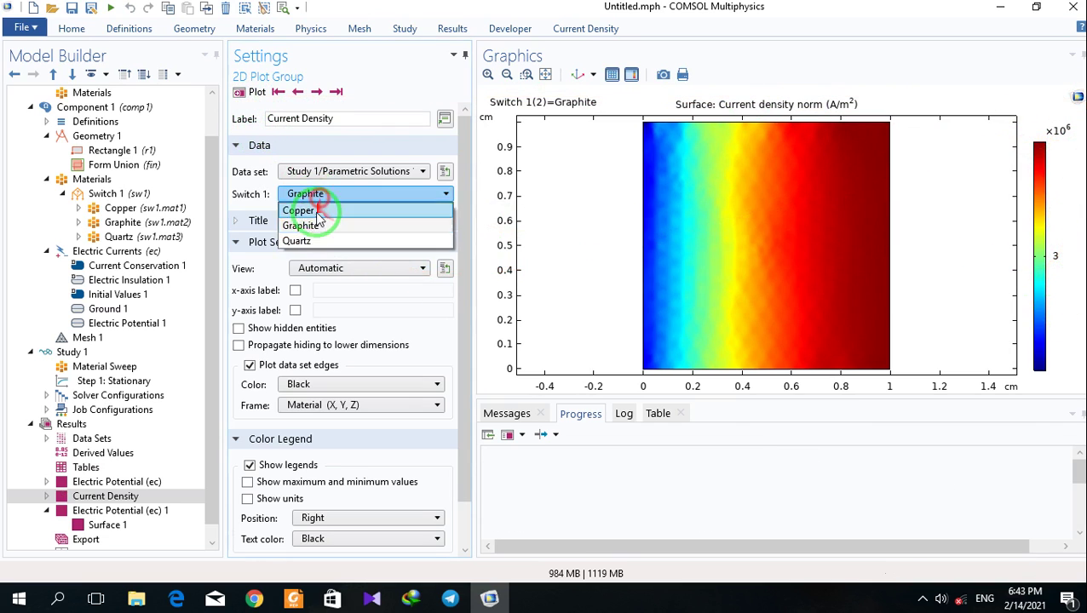
pyautogui.click(311, 237)
pyautogui.click(253, 92)
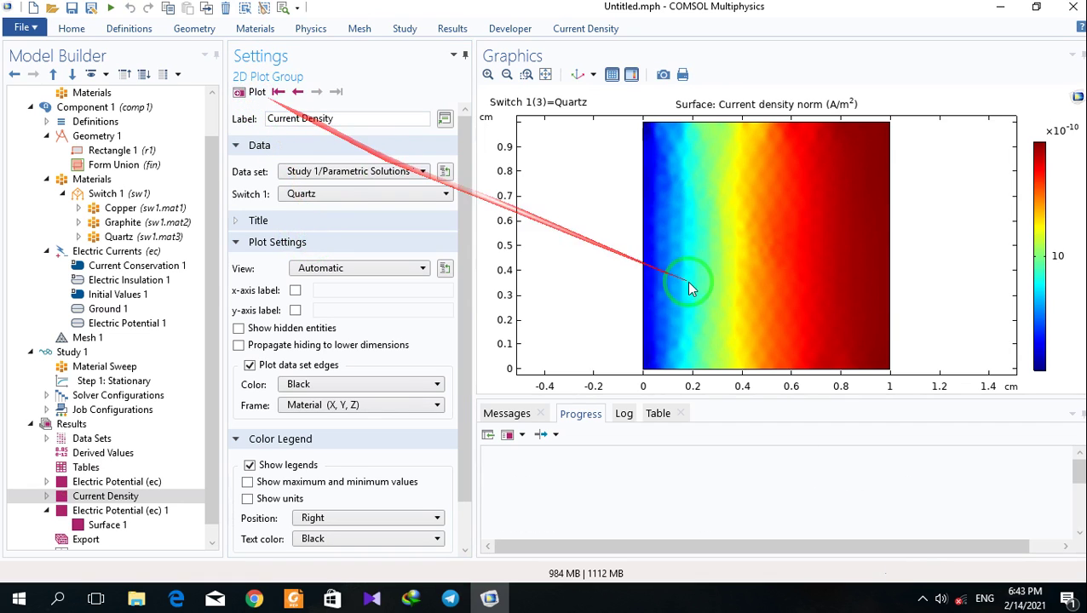
pyautogui.click(289, 194)
pyautogui.click(289, 209)
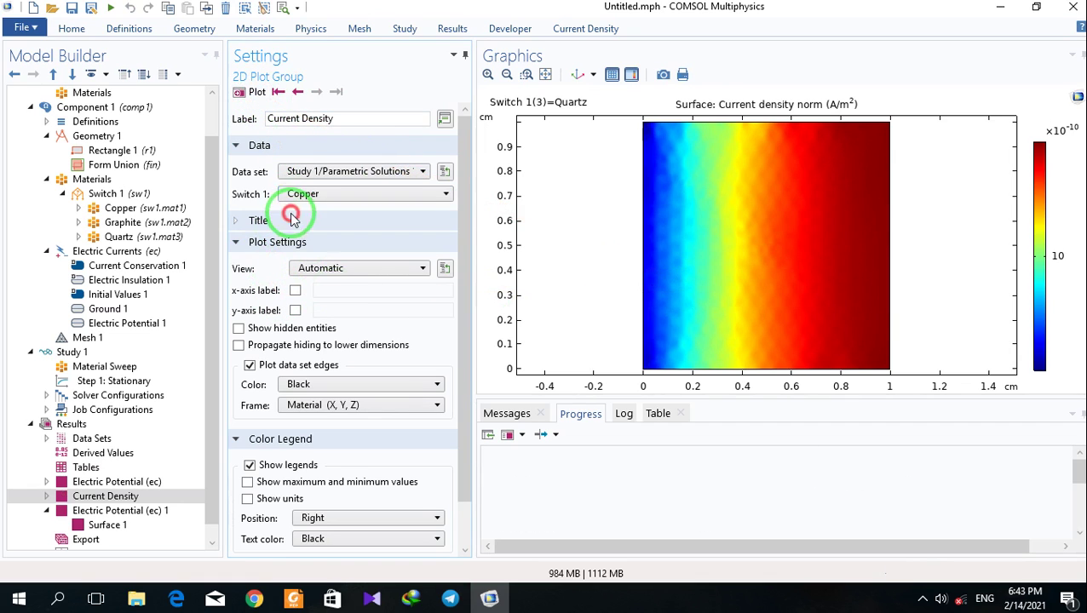
pyautogui.click(266, 95)
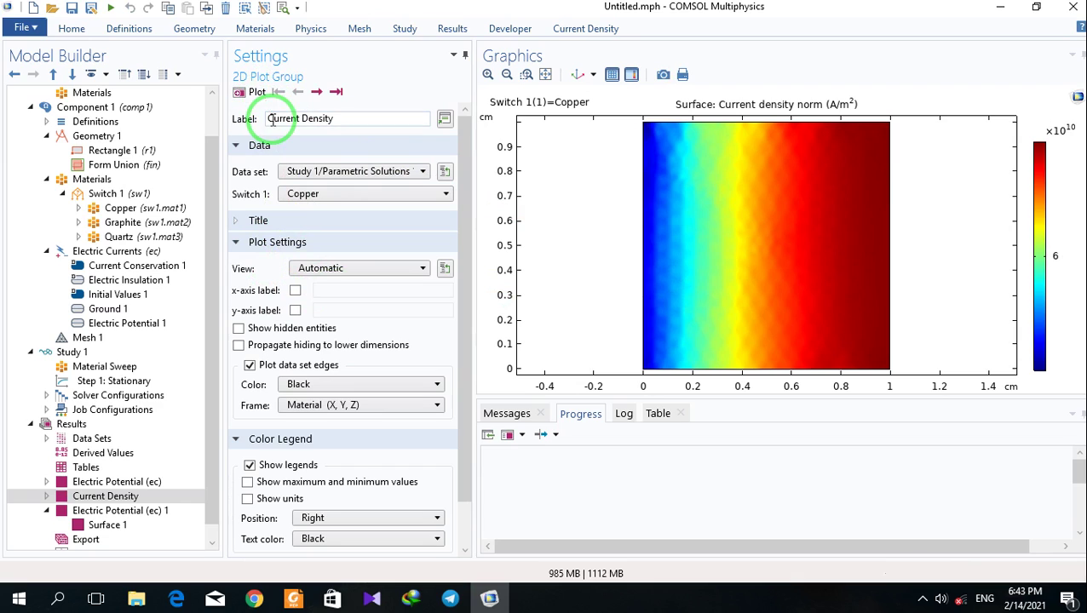
# Step: Add a Parametric Sweep node to Study 1 above the Material Sweep
pyautogui.click(60, 515)
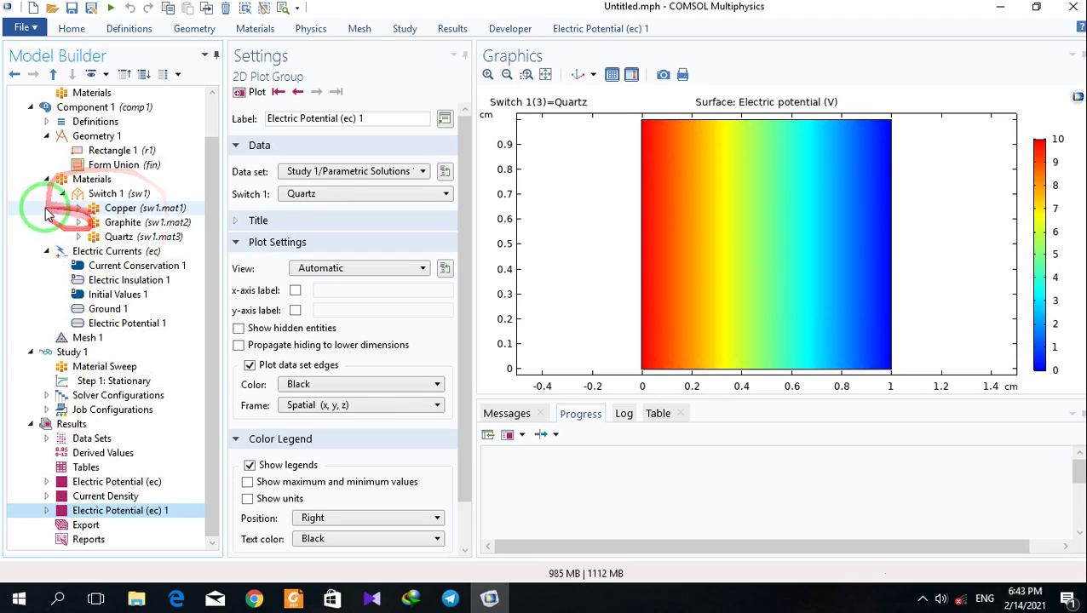
pyautogui.click(88, 373)
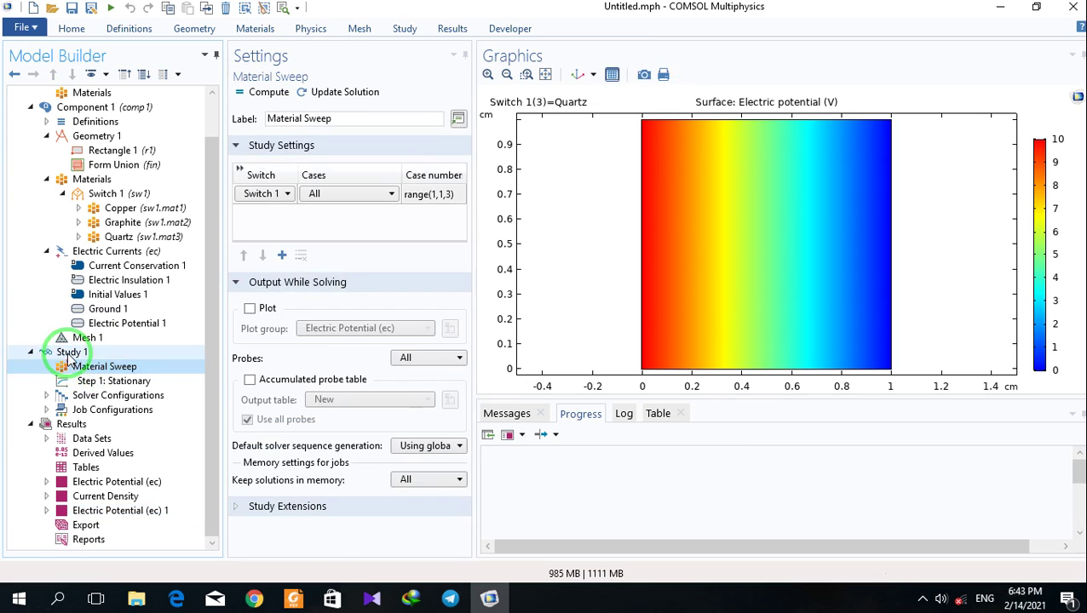
pyautogui.rightClick(69, 352)
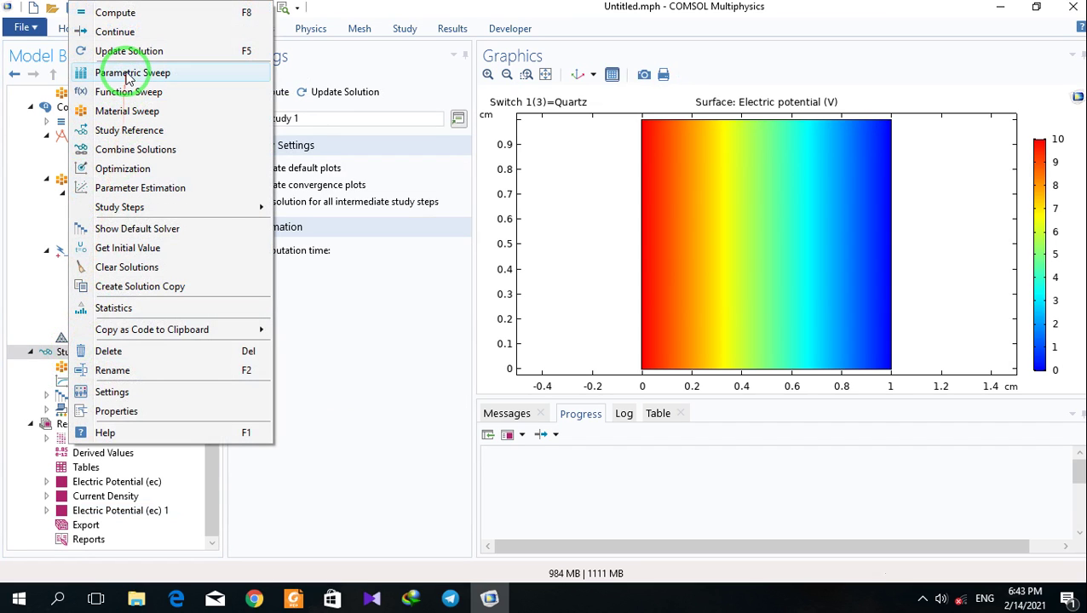
pyautogui.click(128, 73)
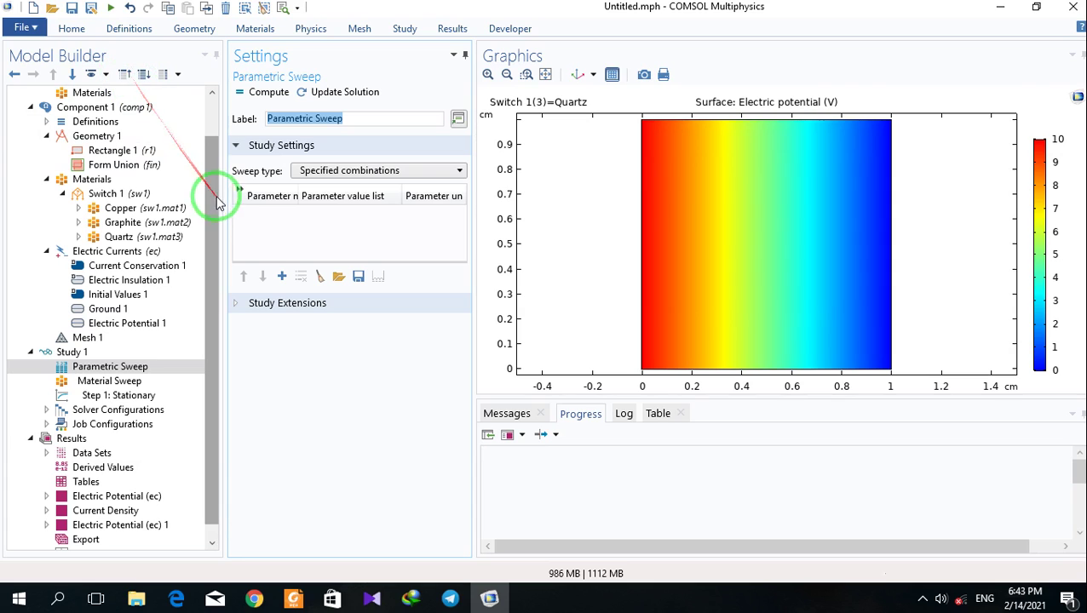
# Step: Replace the boundary electric potential value 10[V] with V0
pyautogui.click(106, 322)
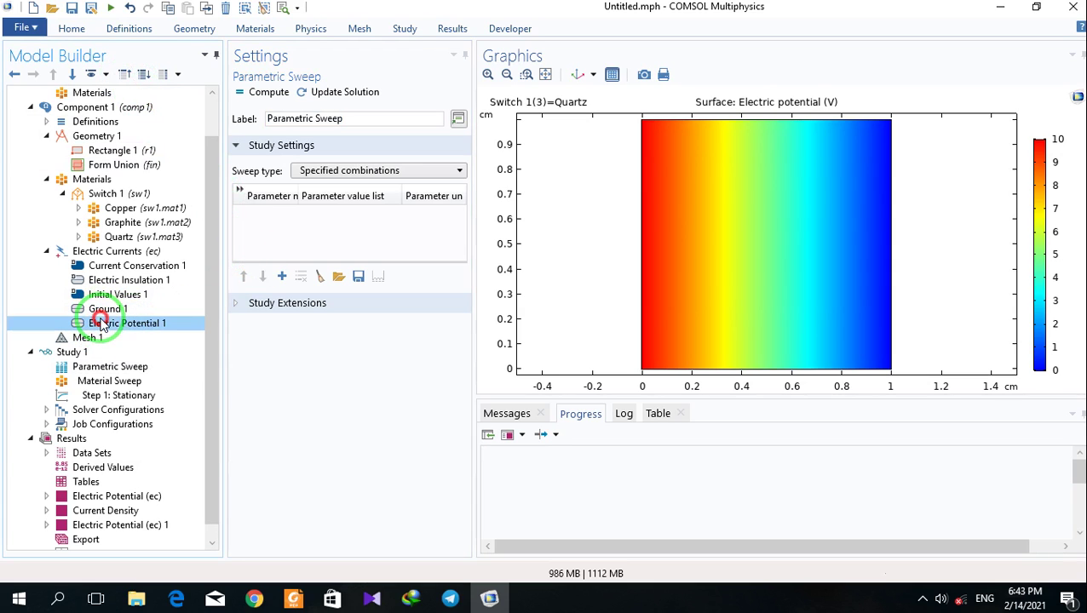
pyautogui.click(271, 366)
pyautogui.moveTo(273, 366); pyautogui.dragTo(167, 365)
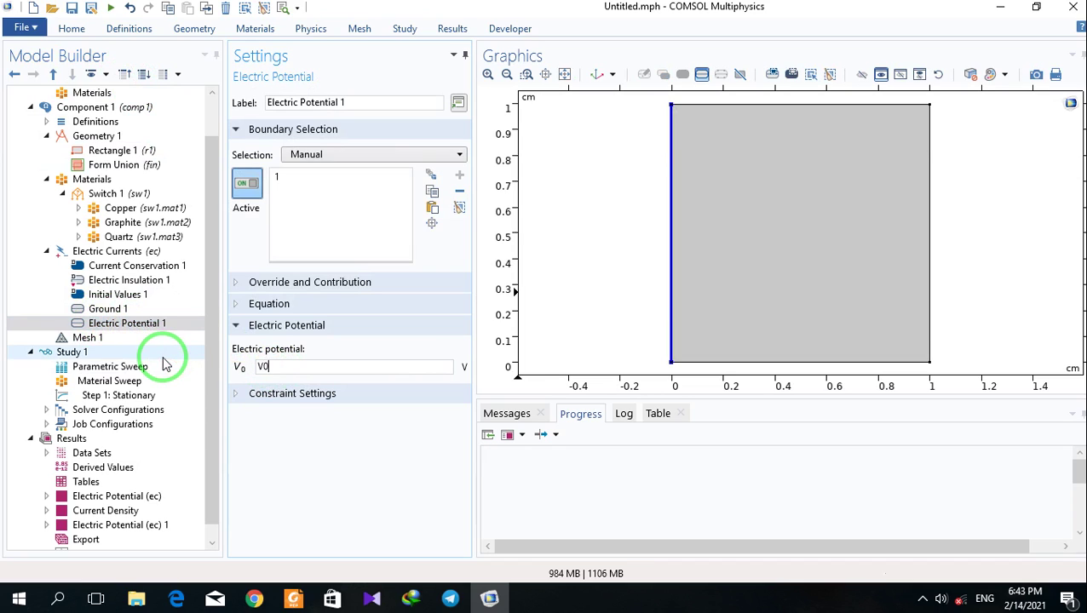
pyautogui.write('V0')
pyautogui.moveTo(267, 368); pyautogui.dragTo(194, 107)
# Step: Define global parameter V0 with expression 10[V] in Parameters 1
pyautogui.click(126, 120)
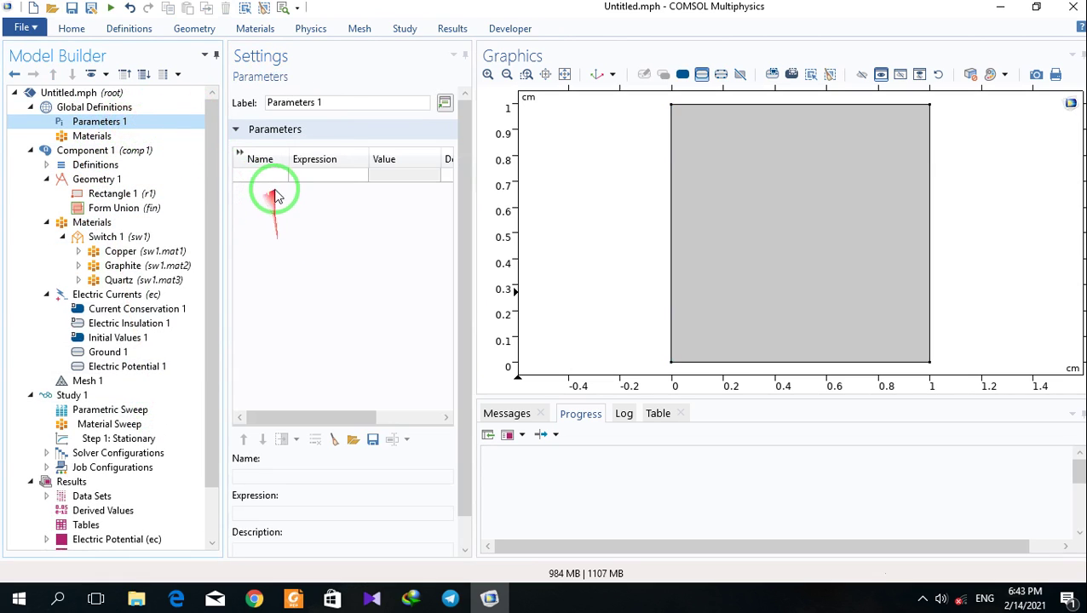
pyautogui.click(271, 176)
pyautogui.write('V0')
pyautogui.click(316, 175)
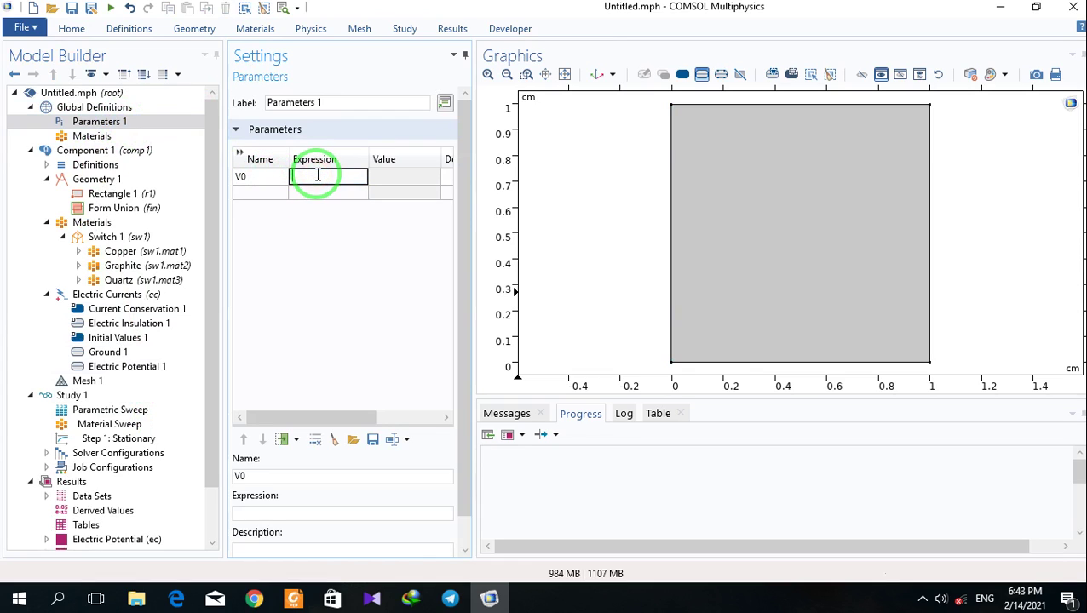
pyautogui.write('10[V')
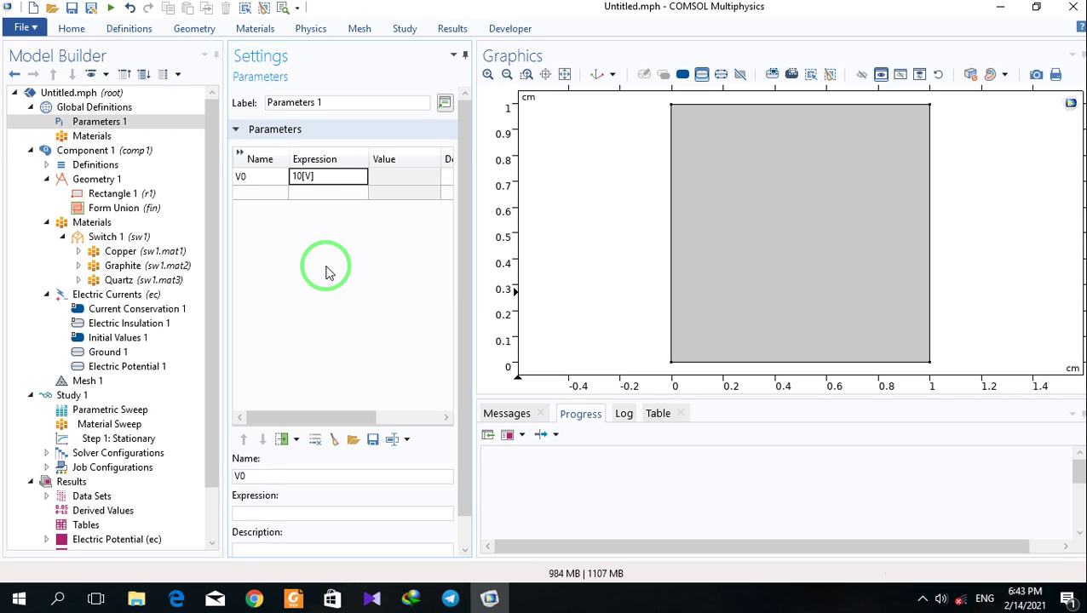
pyautogui.click(327, 271)
pyautogui.click(128, 412)
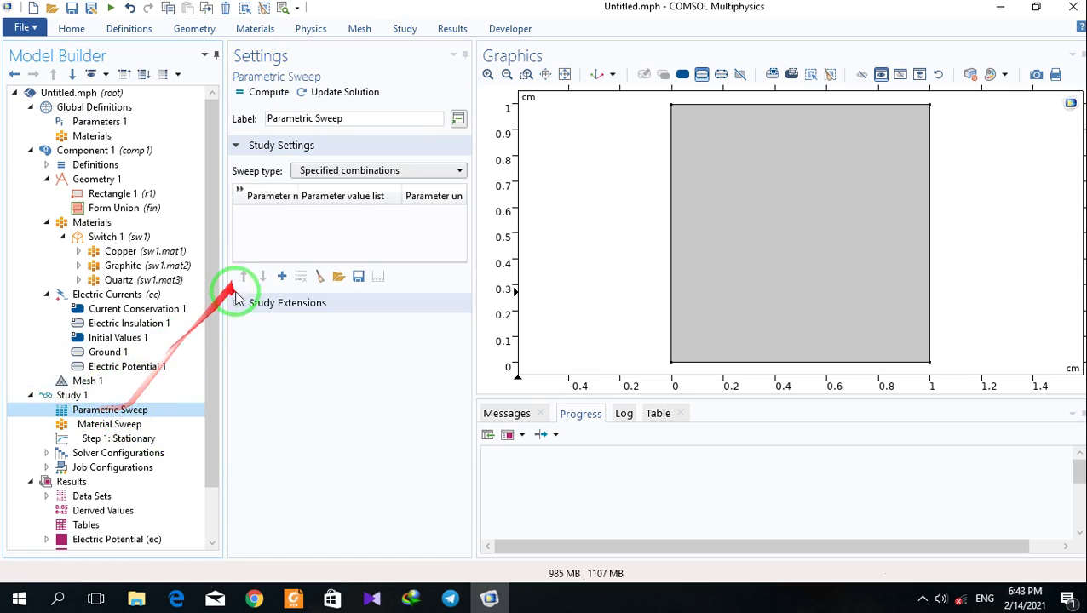
# Step: Sweep V0 over 10, 15 and 20 and compute Study 1
pyautogui.click(281, 276)
pyautogui.click(312, 216)
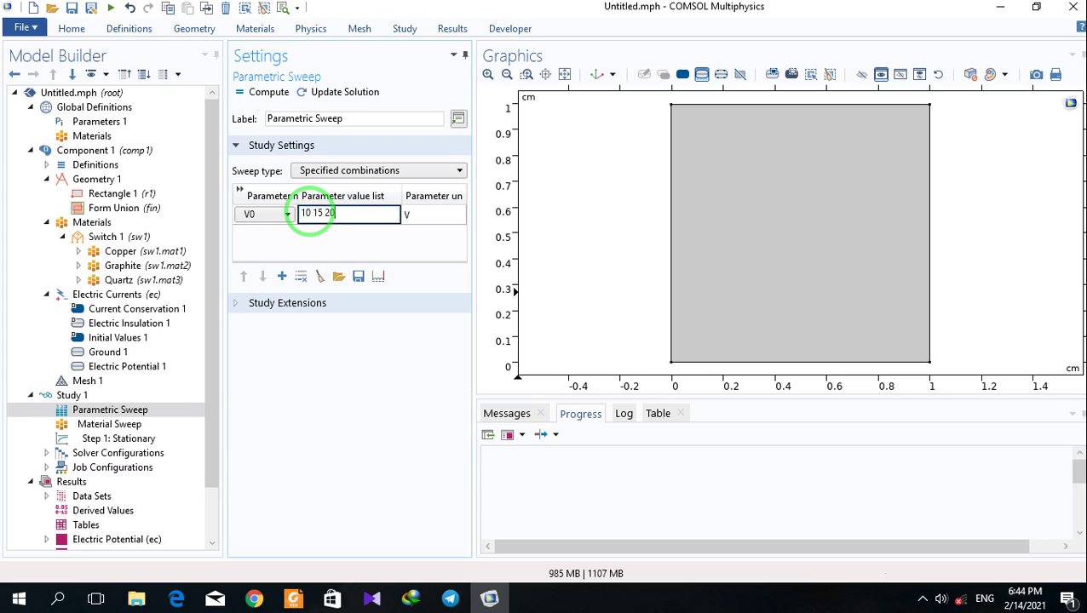
pyautogui.click(70, 395)
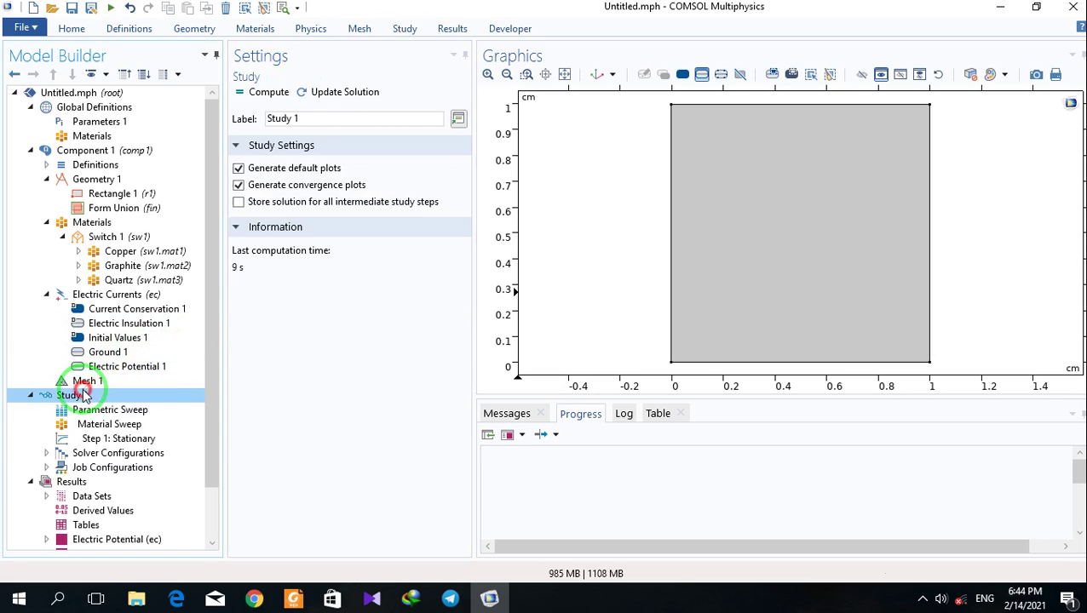
pyautogui.click(267, 93)
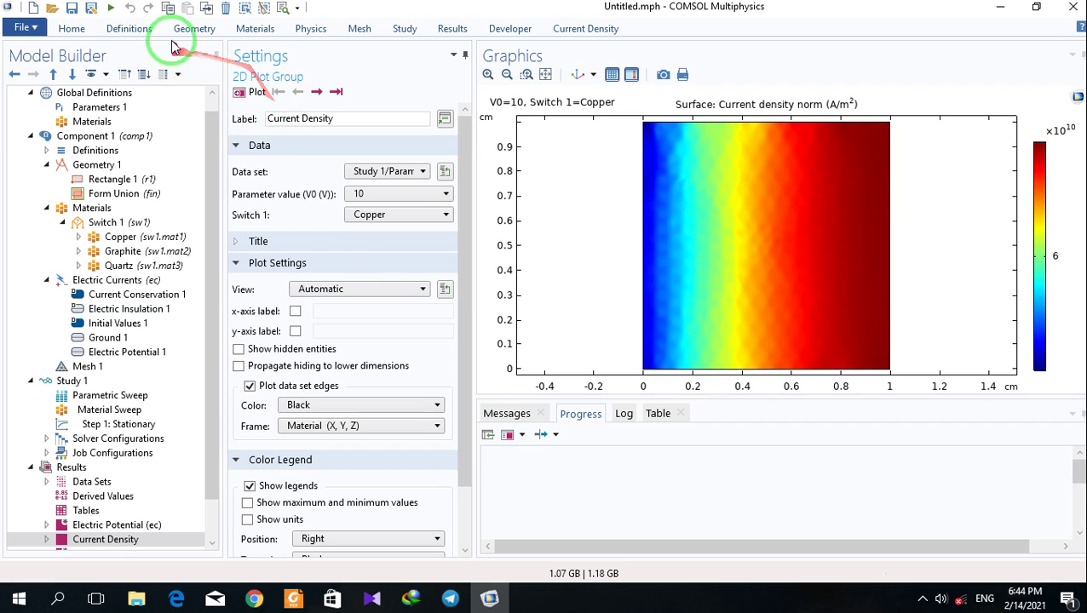
# Step: Plot current density for V0 = 15, then V0 = 20
pyautogui.click(398, 194)
pyautogui.click(369, 230)
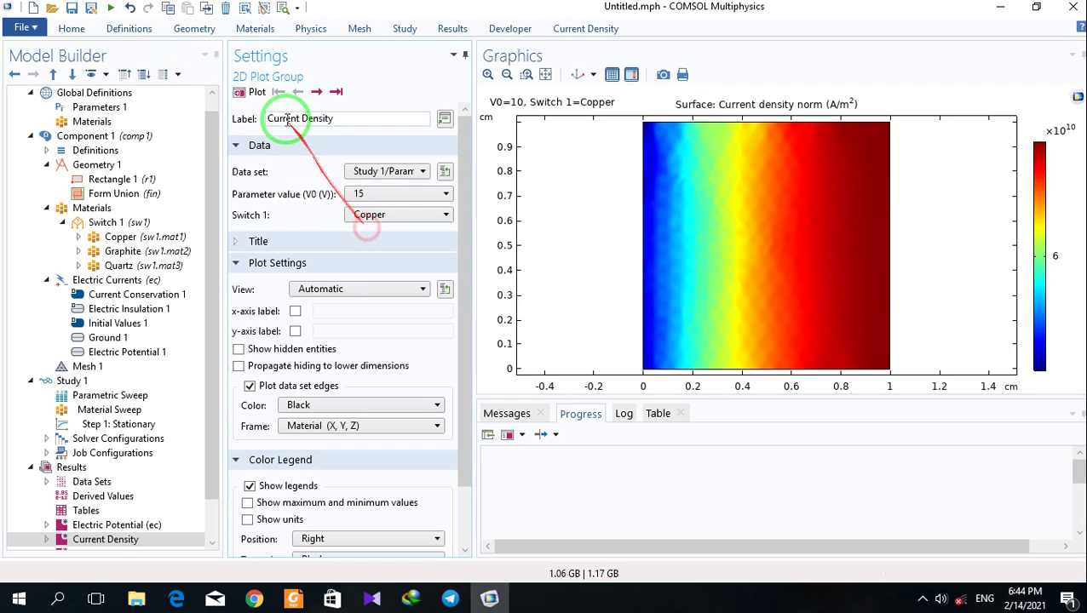
pyautogui.click(253, 94)
pyautogui.click(375, 195)
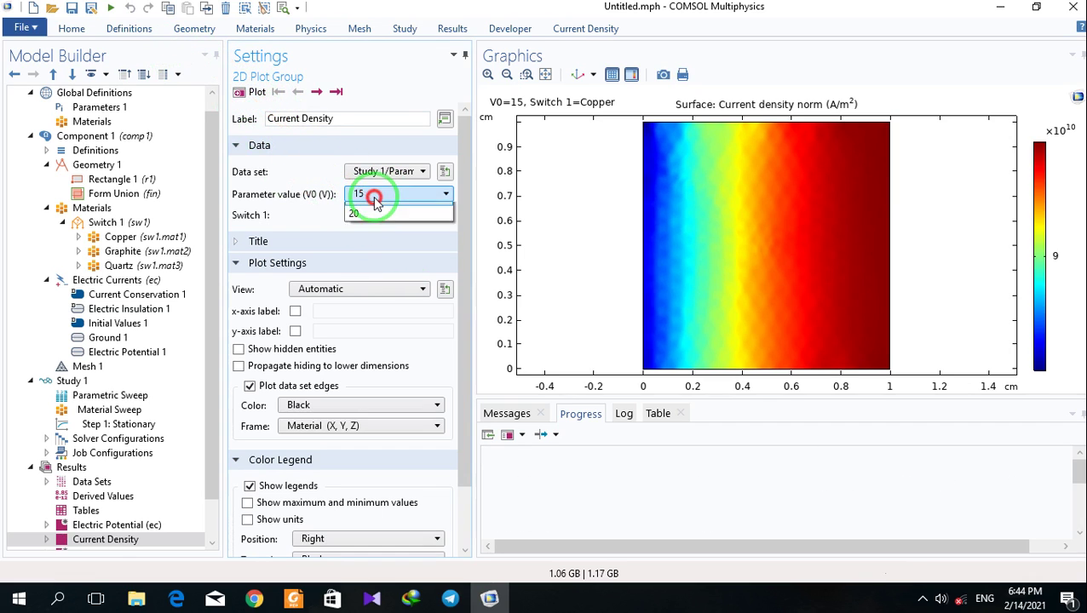
pyautogui.click(371, 240)
pyautogui.click(256, 92)
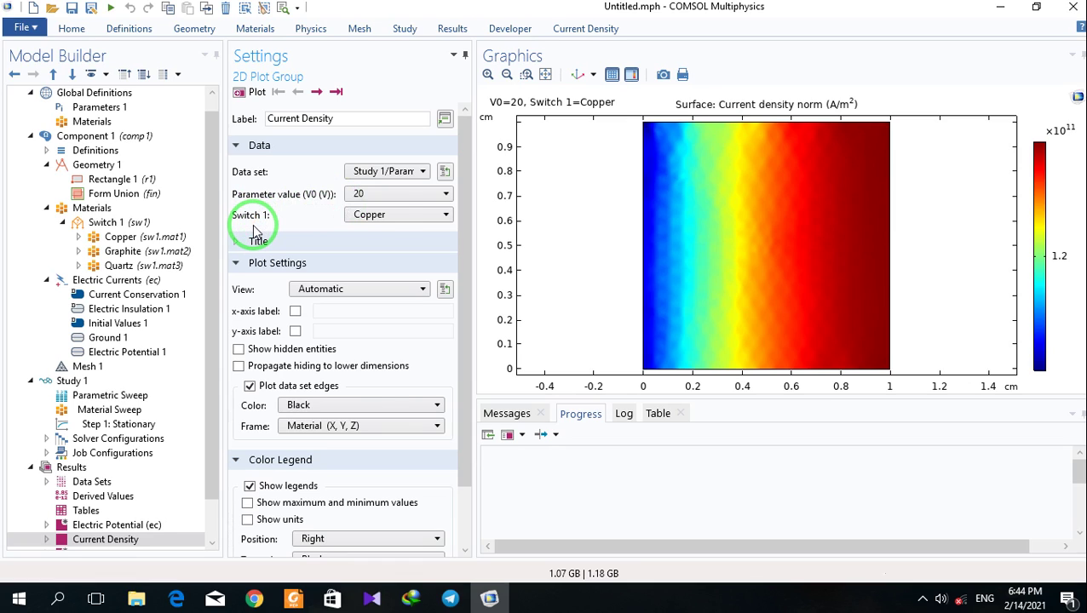
# Step: Plot current density at 20 V for Graphite and Quartz, then show the electric potential
pyautogui.click(398, 215)
pyautogui.click(366, 235)
pyautogui.click(253, 92)
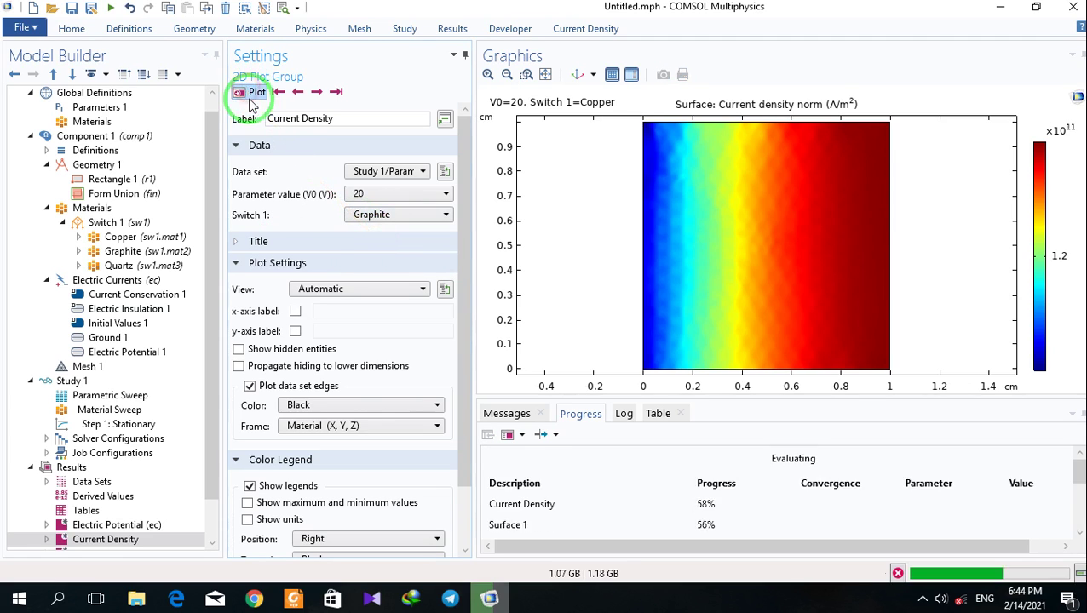
pyautogui.click(356, 214)
pyautogui.click(354, 261)
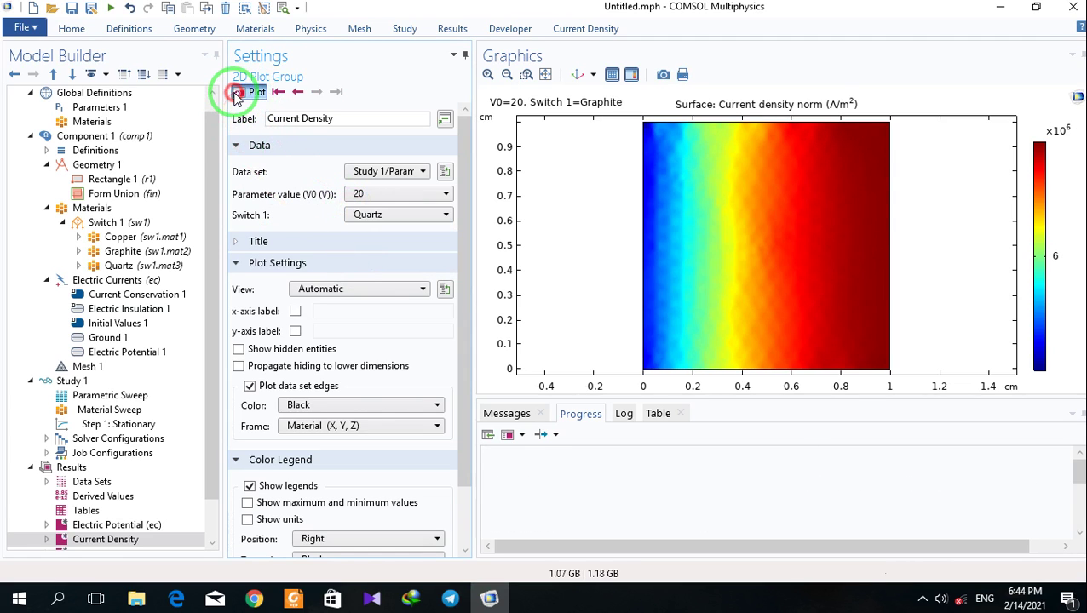
pyautogui.click(238, 91)
pyautogui.click(124, 526)
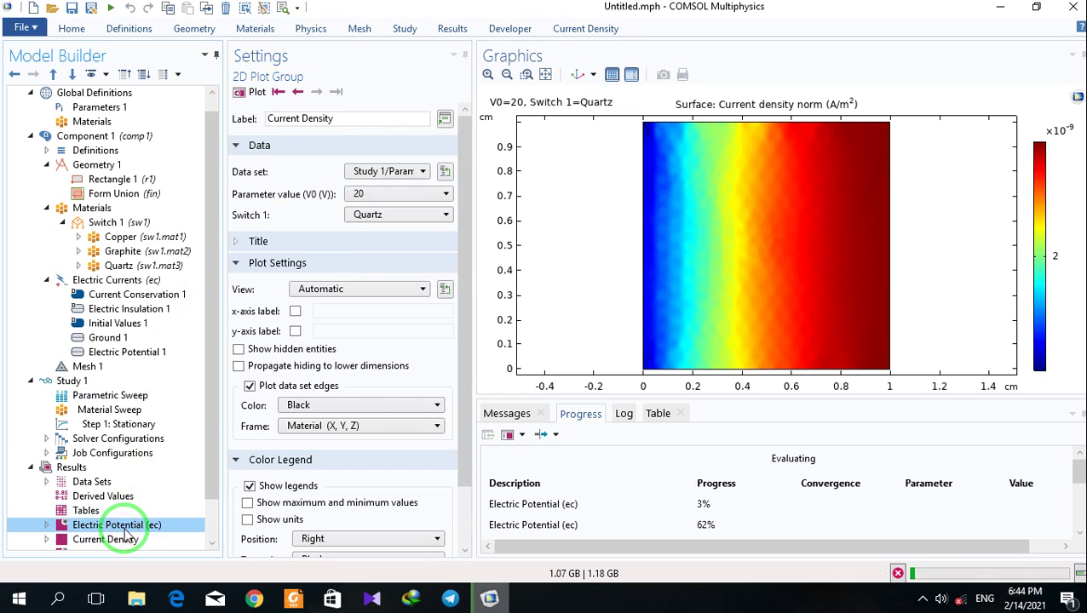
pyautogui.scroll(-1, 206, 432)
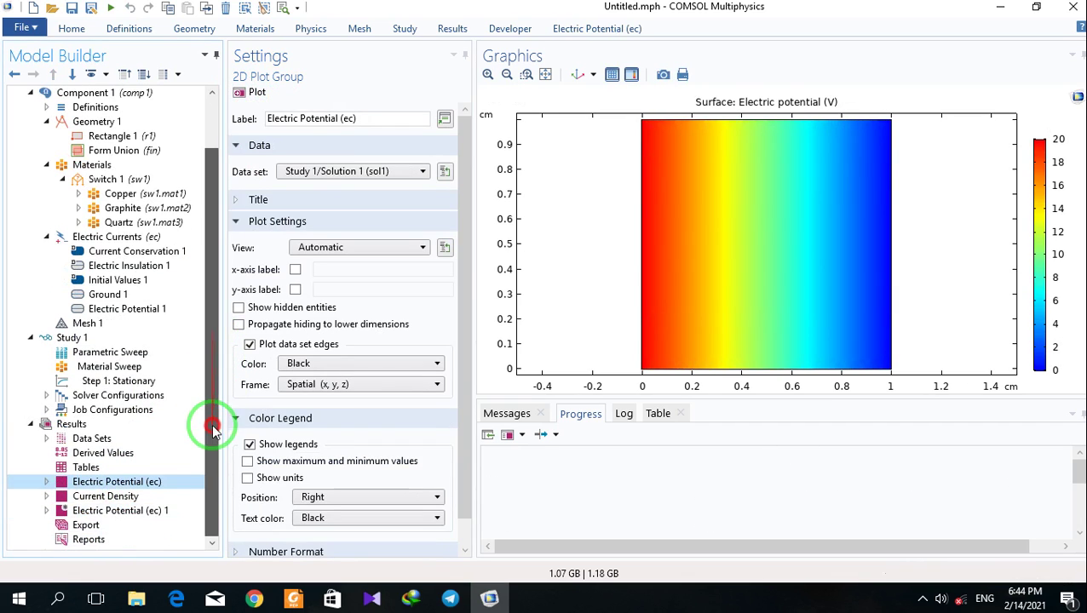
# Step: Expand Study Extensions in Step 1: Stationary, confirming the auxiliary sweep is off
pyautogui.click(105, 497)
pyautogui.click(115, 354)
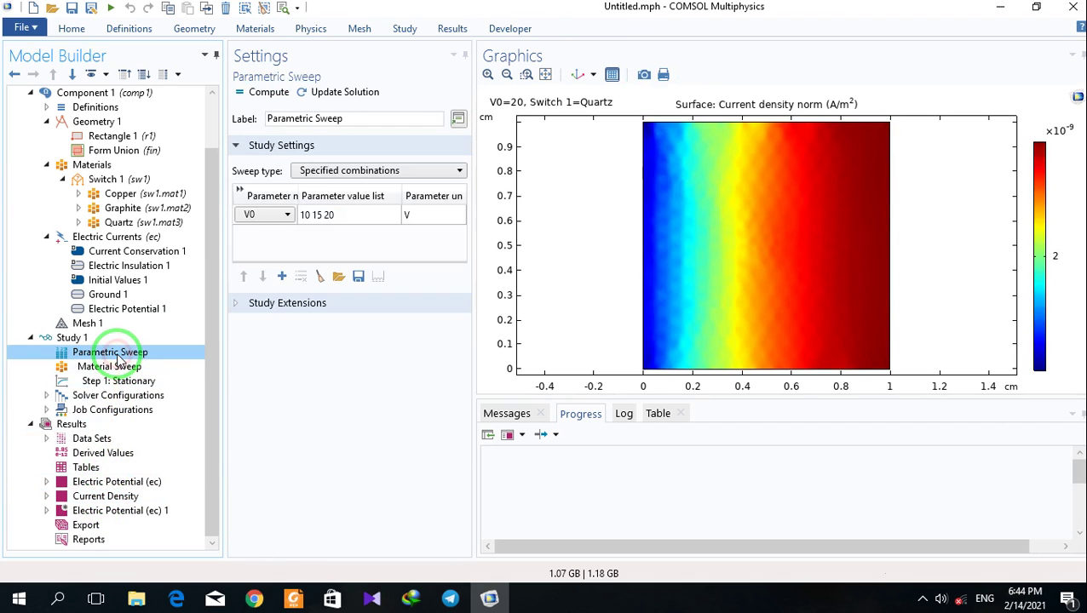
pyautogui.click(73, 337)
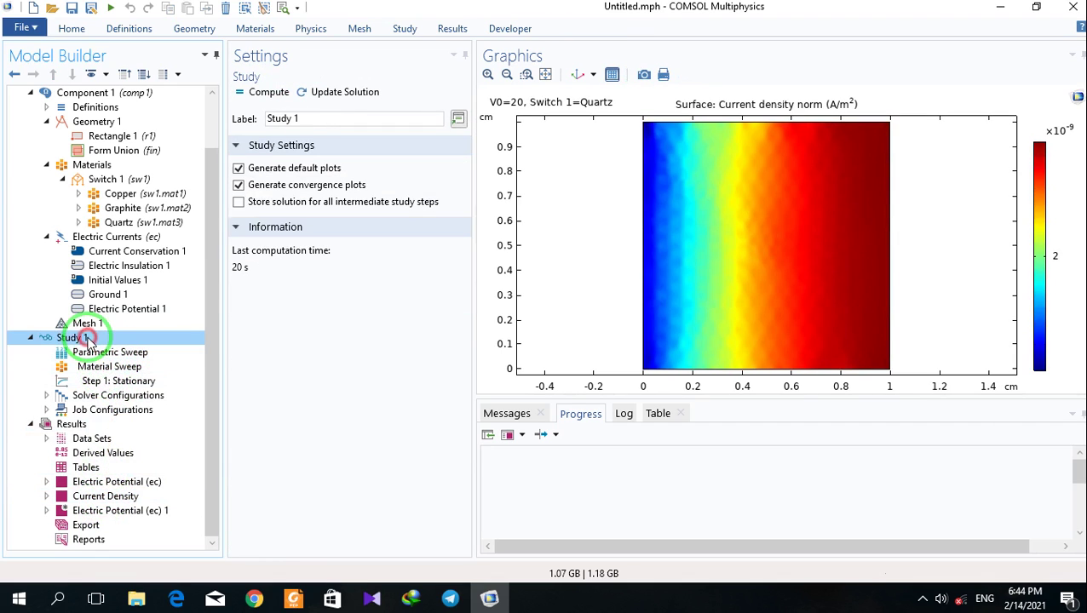
pyautogui.click(94, 367)
pyautogui.click(103, 381)
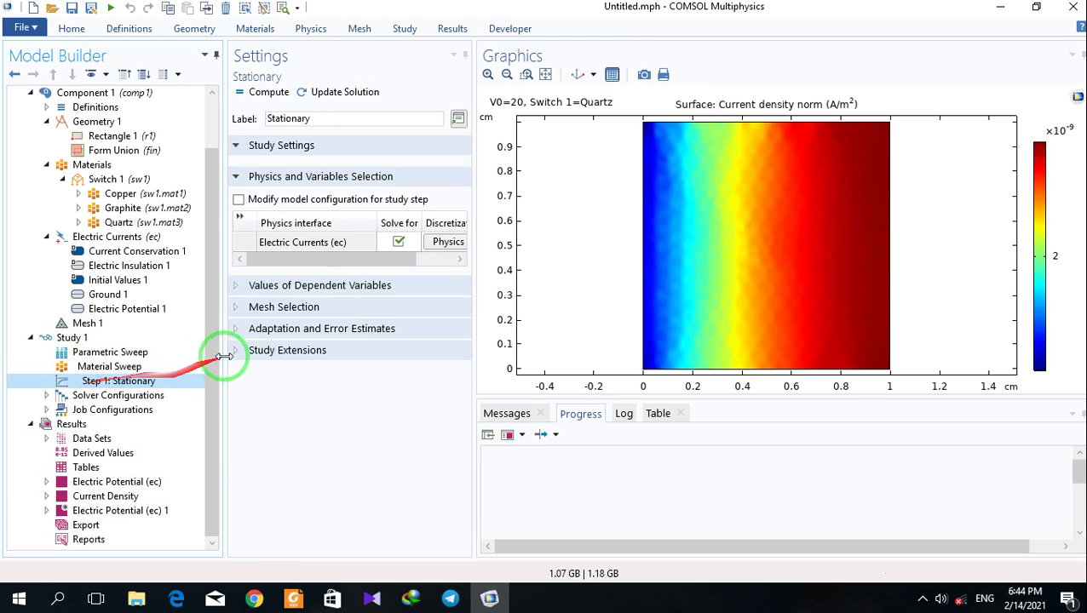
pyautogui.click(235, 354)
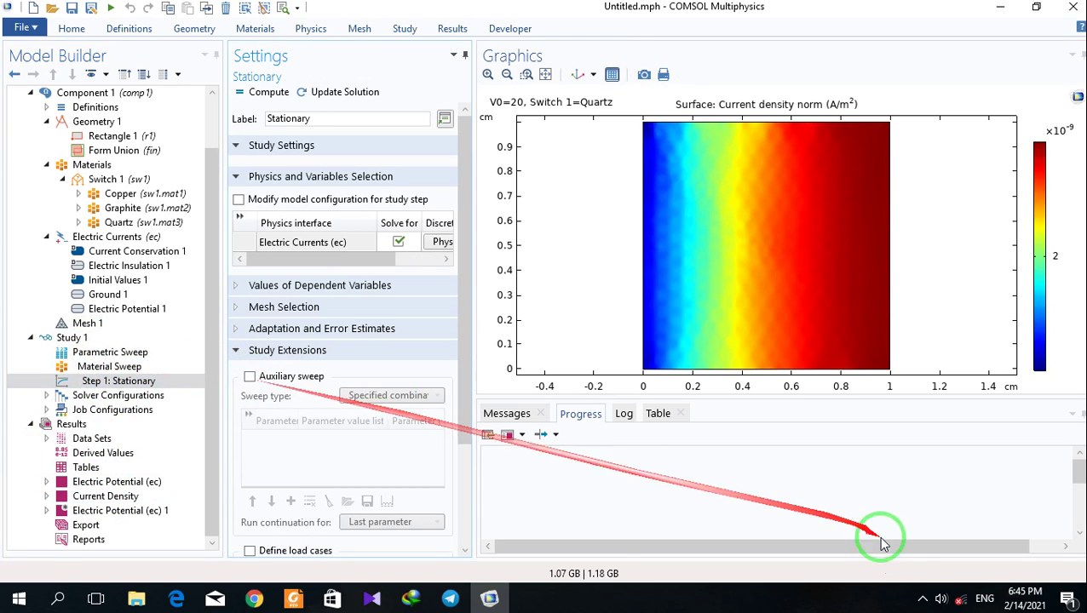
pyautogui.click(922, 598)
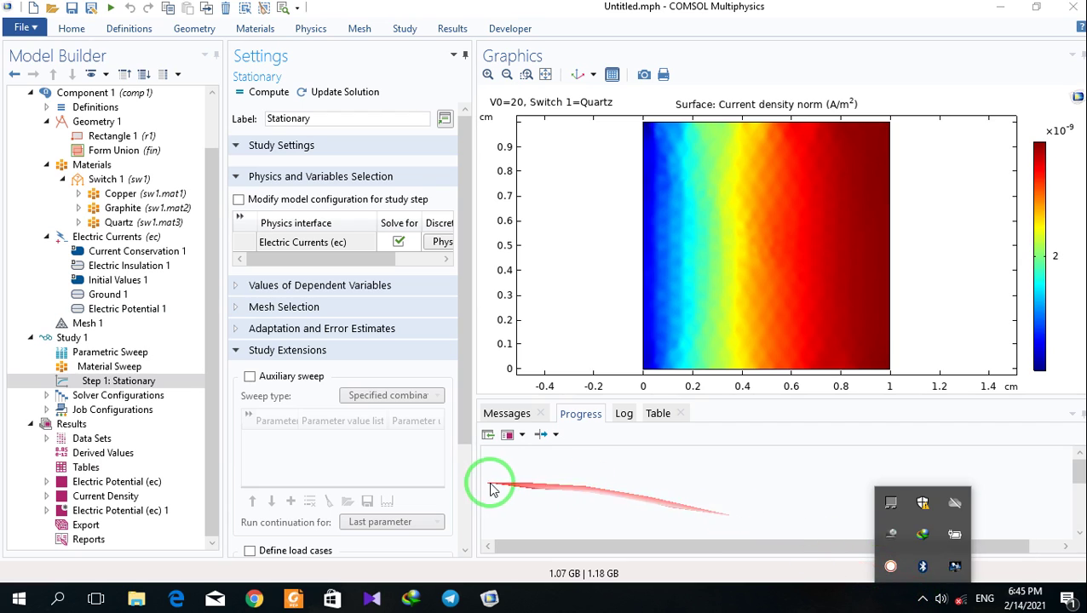
pyautogui.click(772, 477)
pyautogui.click(921, 599)
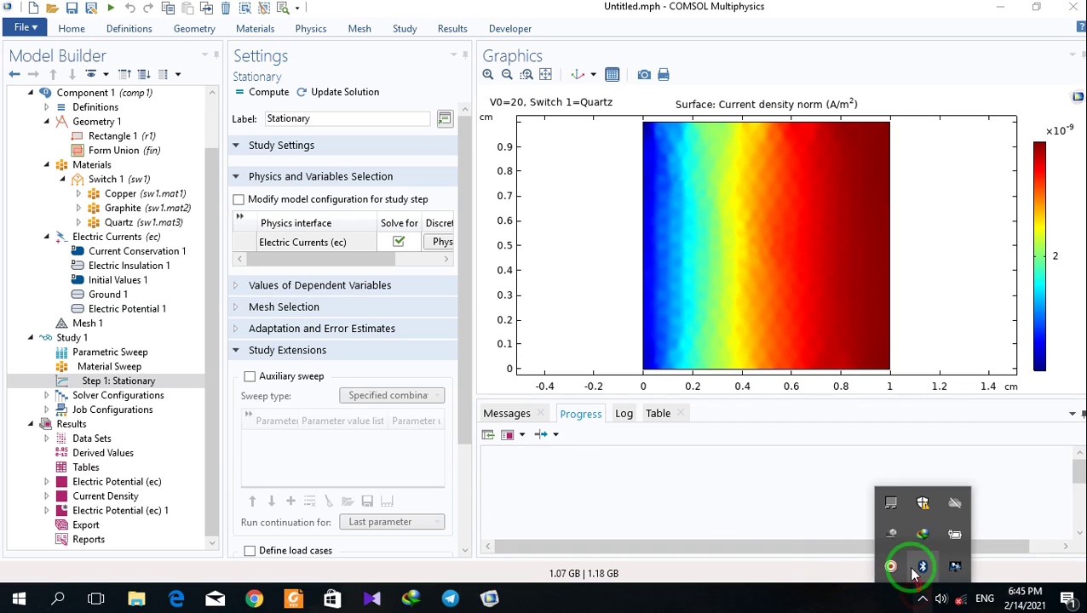